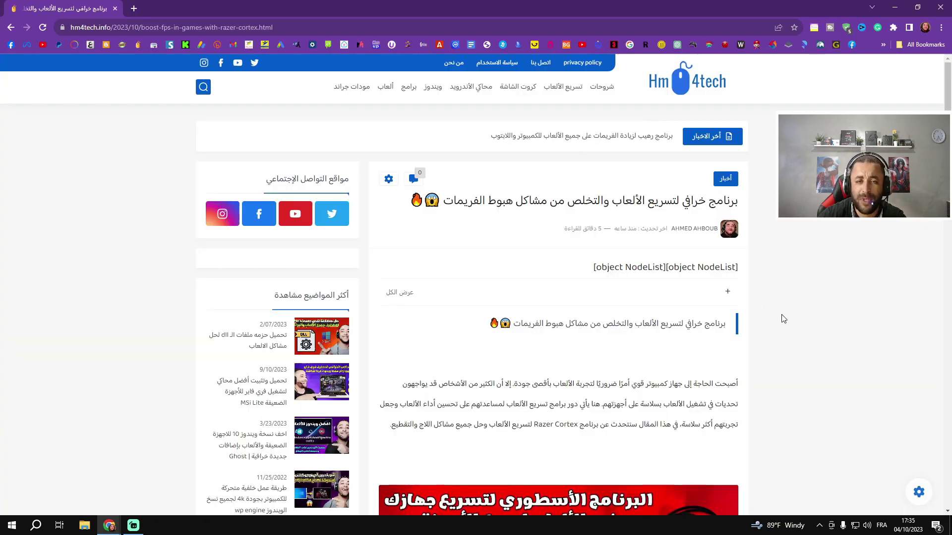
Open the Razer Cortex program download link near the end of the article
scroll(796, 319, down, 10)
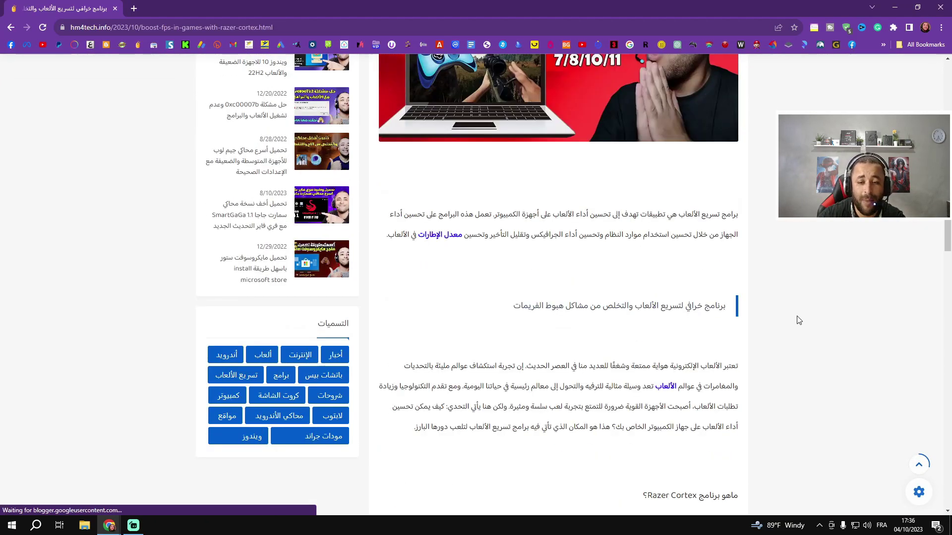
scroll(763, 305, down, 15)
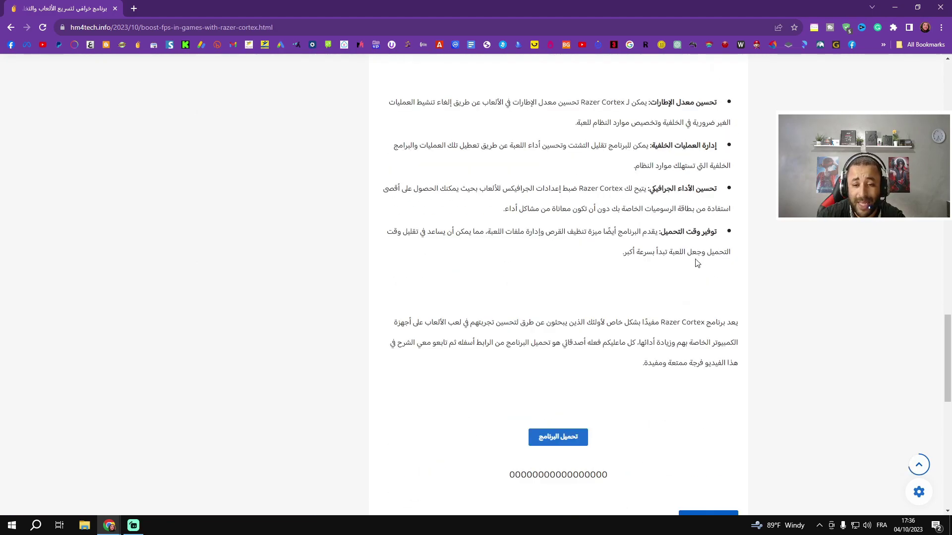
click(561, 288)
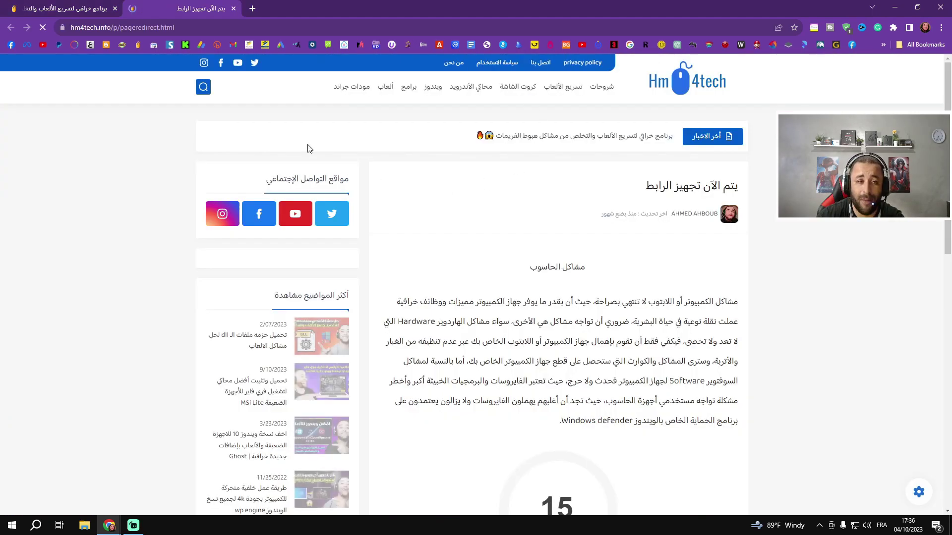
Open the prepared link after the countdown and request the free download of the R.C .rar file
scroll(639, 280, down, 6)
scroll(480, 342, up, 3)
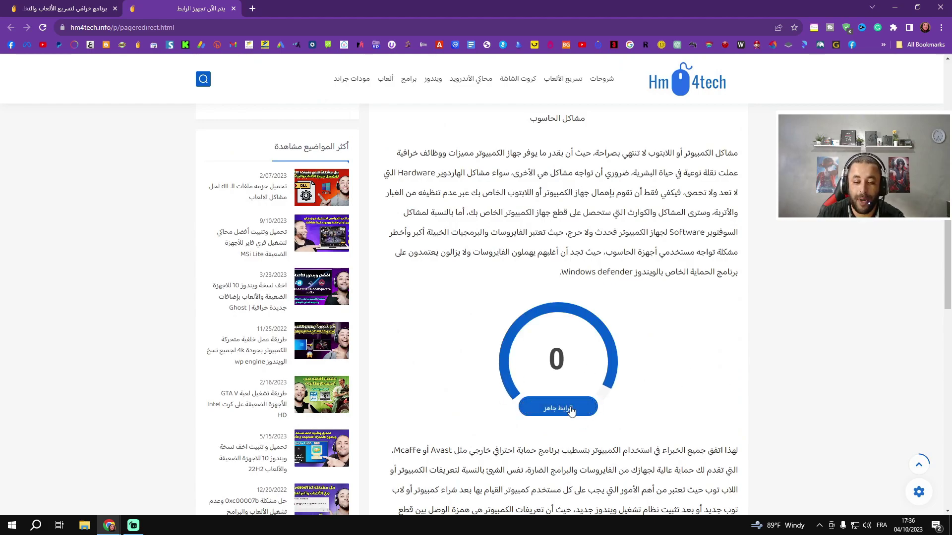
click(549, 404)
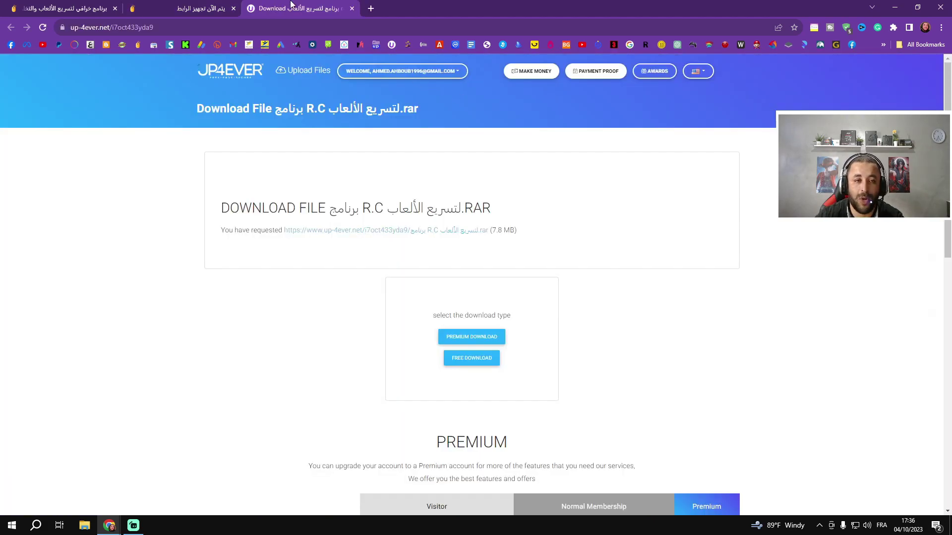
scroll(499, 354, down, 1)
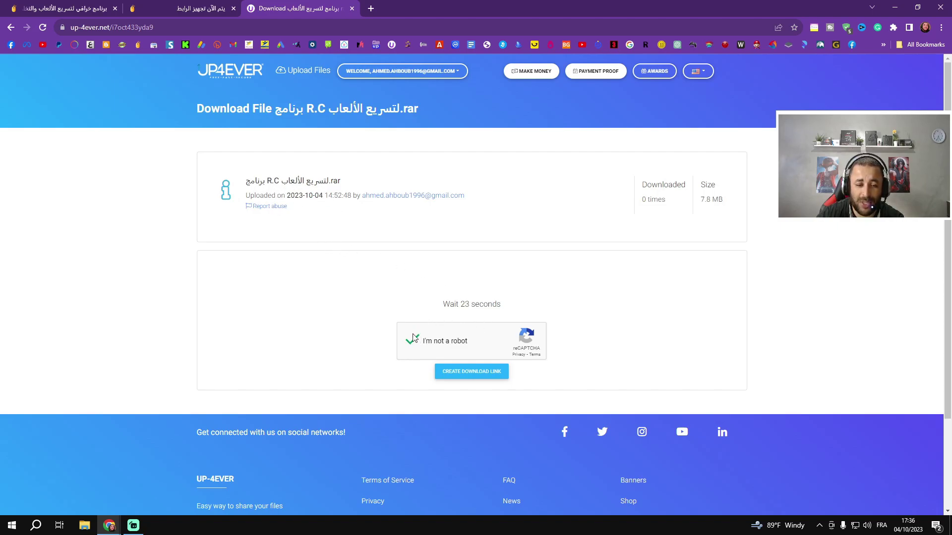
click(370, 8)
click(489, 8)
click(609, 9)
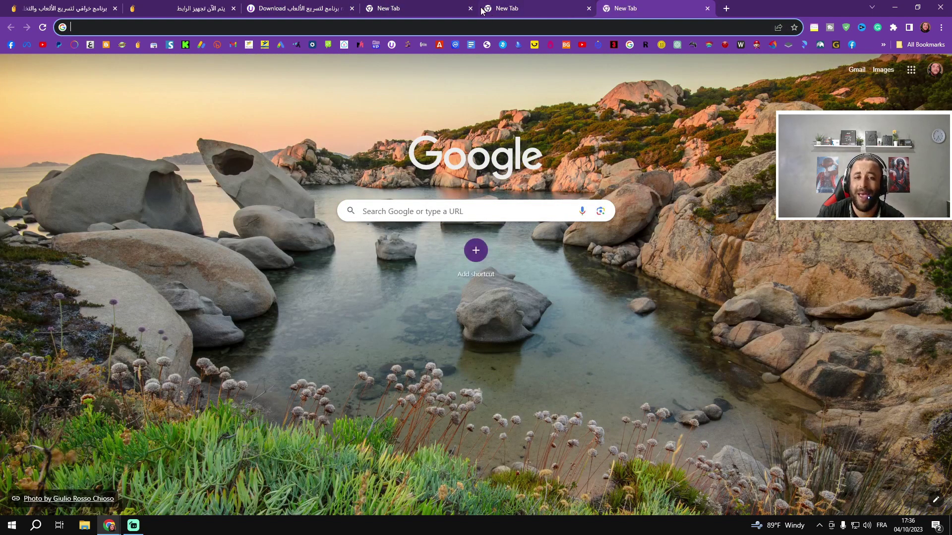
click(471, 8)
click(470, 8)
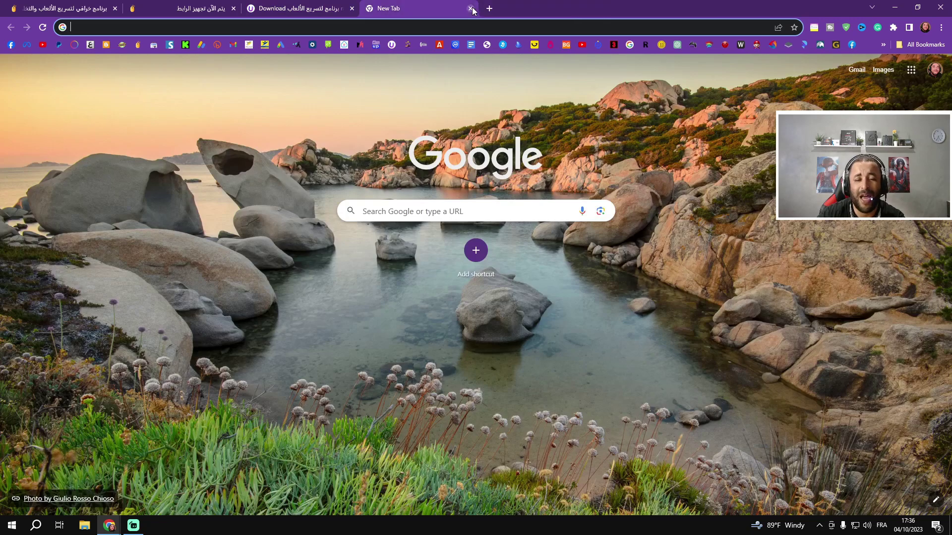
click(471, 9)
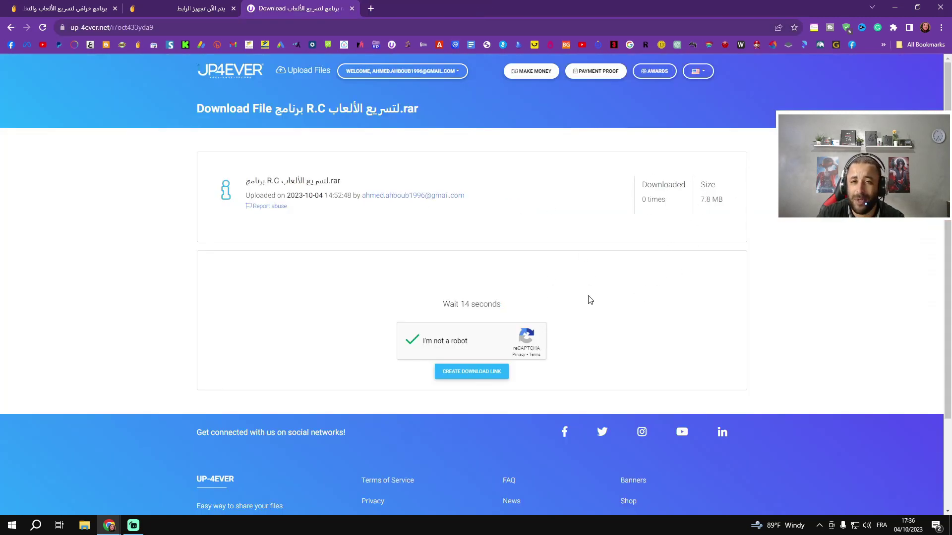
click(372, 9)
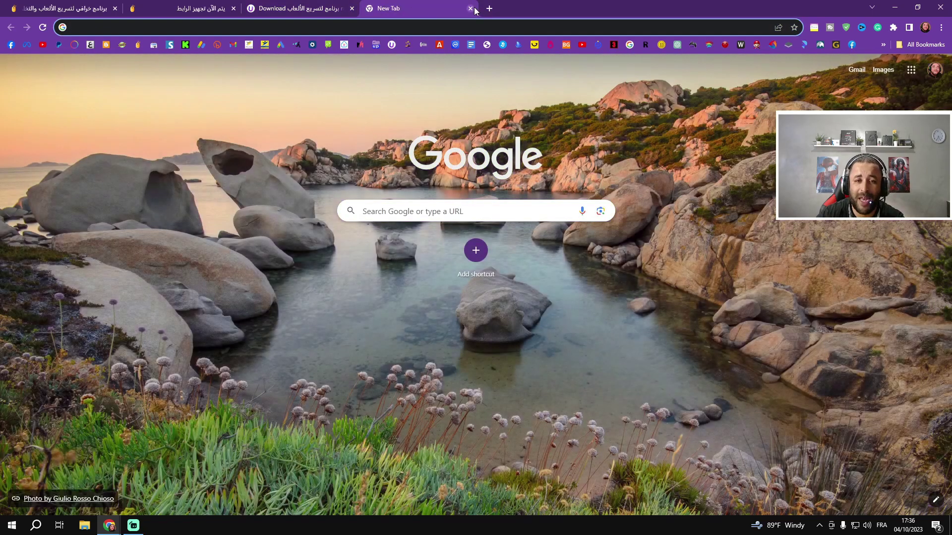
click(471, 9)
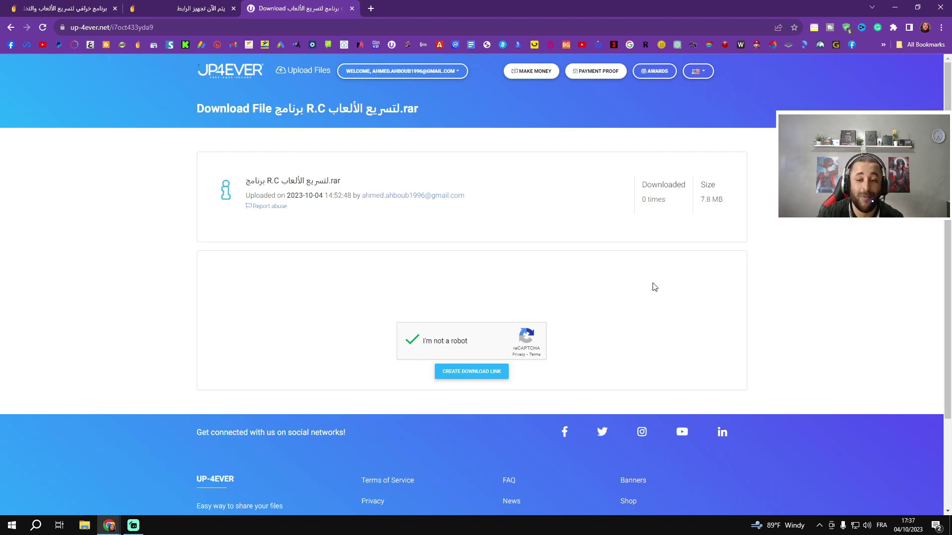
Browse the latest posts on the hm4tech.info home page
click(220, 6)
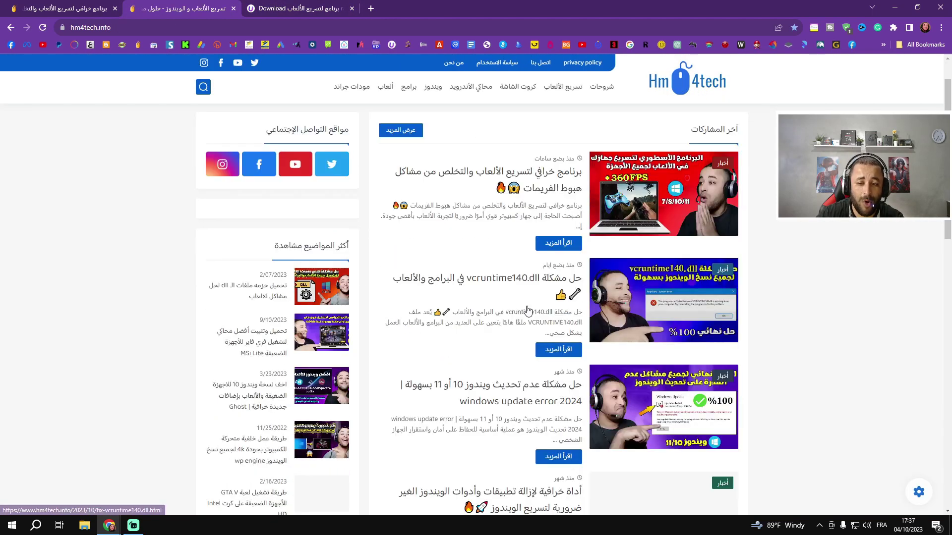
scroll(463, 308, down, 3)
scroll(476, 304, down, 6)
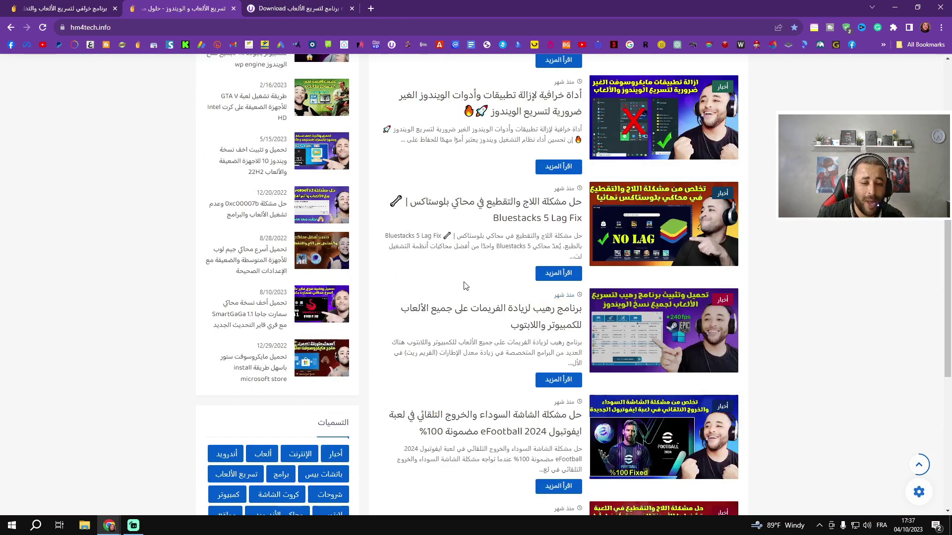
scroll(222, 189, up, 8)
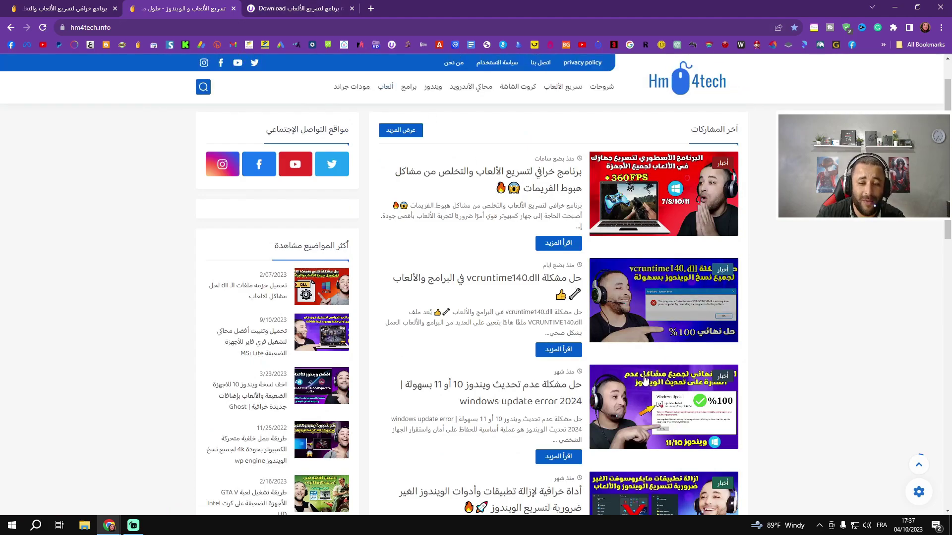
Create the download link on the file host and download the R.C .rar archive to the desktop
click(329, 5)
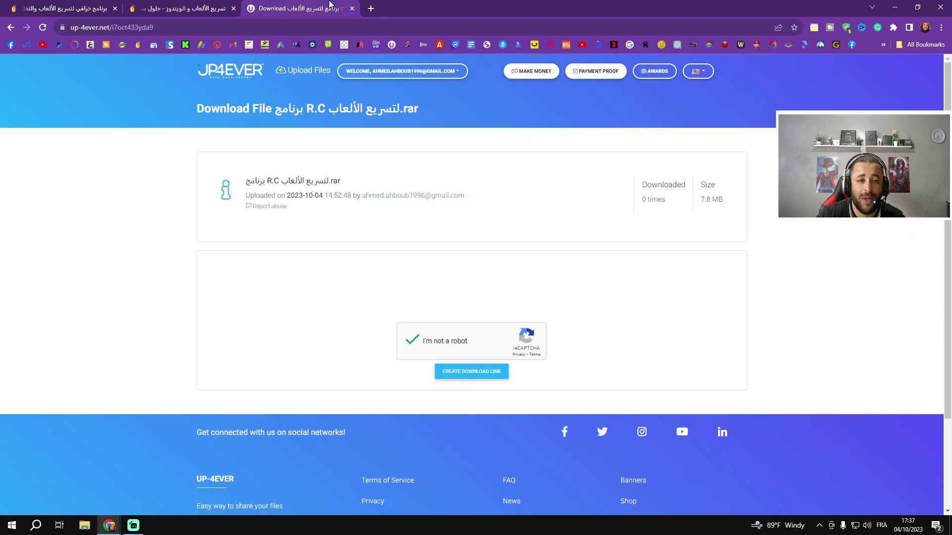
click(470, 377)
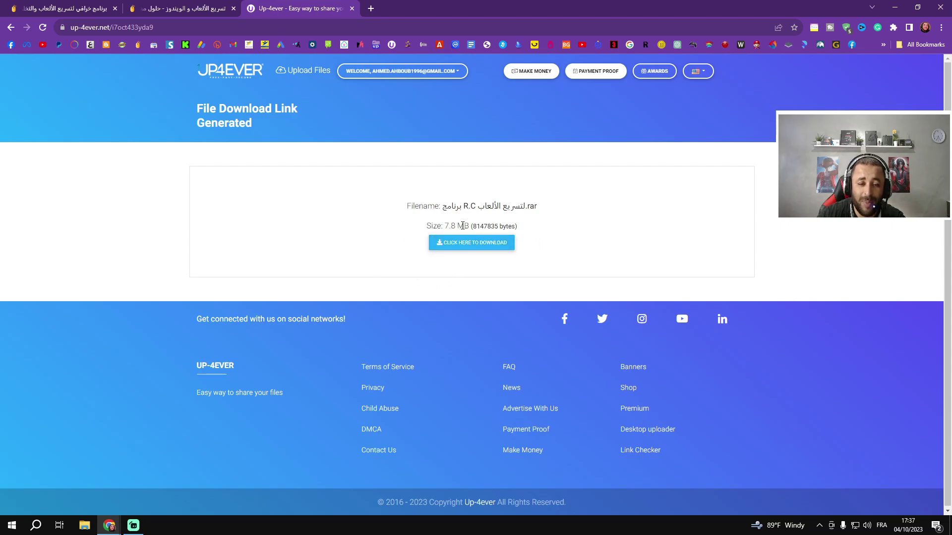
click(470, 248)
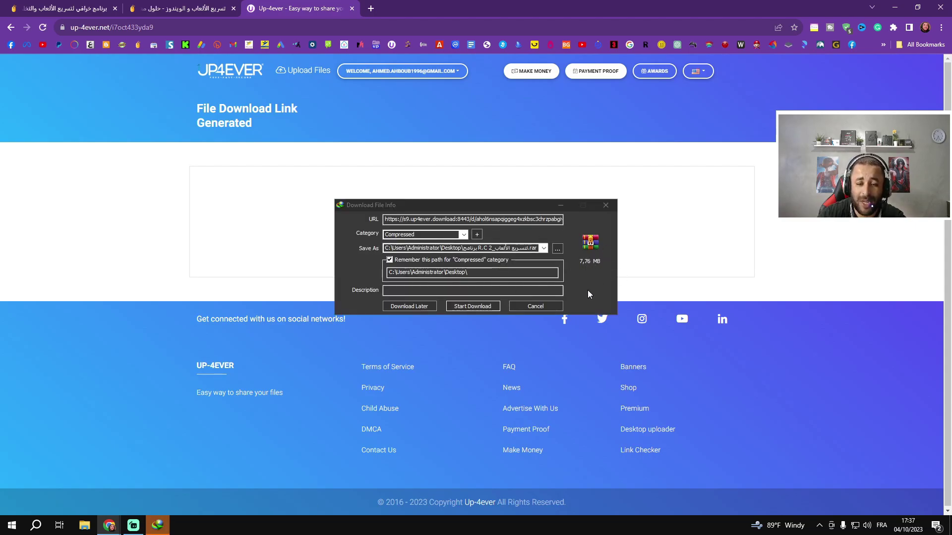
click(481, 305)
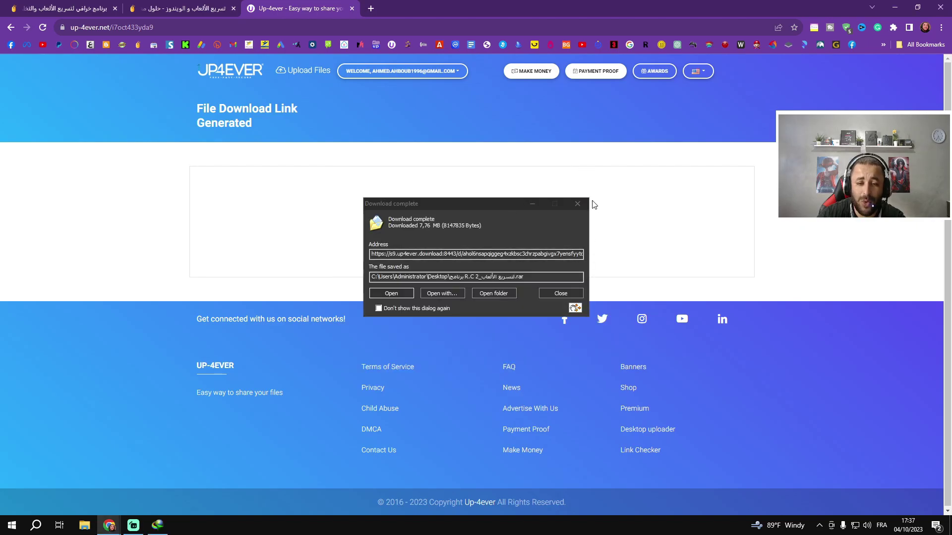
click(577, 204)
Delete the duplicate R.C archive from the desktop
click(895, 7)
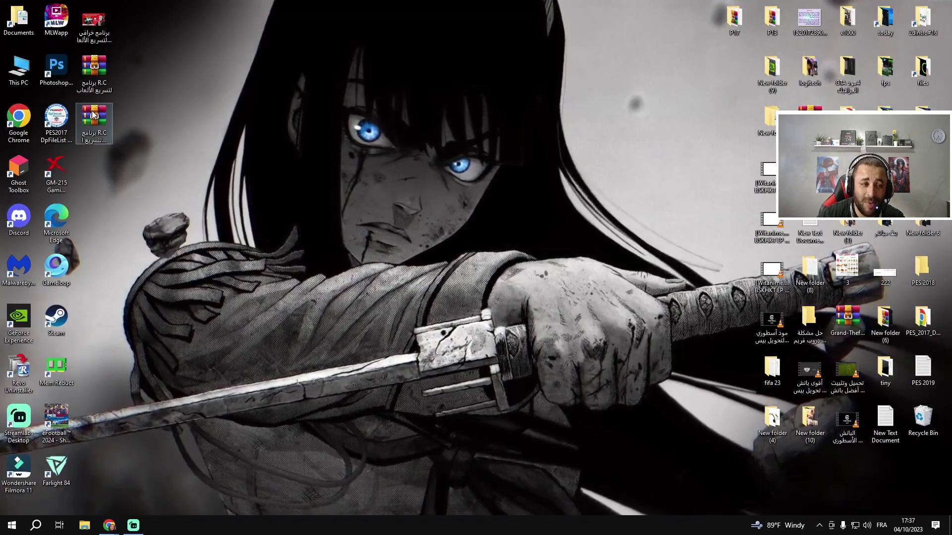
right_click(111, 113)
click(148, 332)
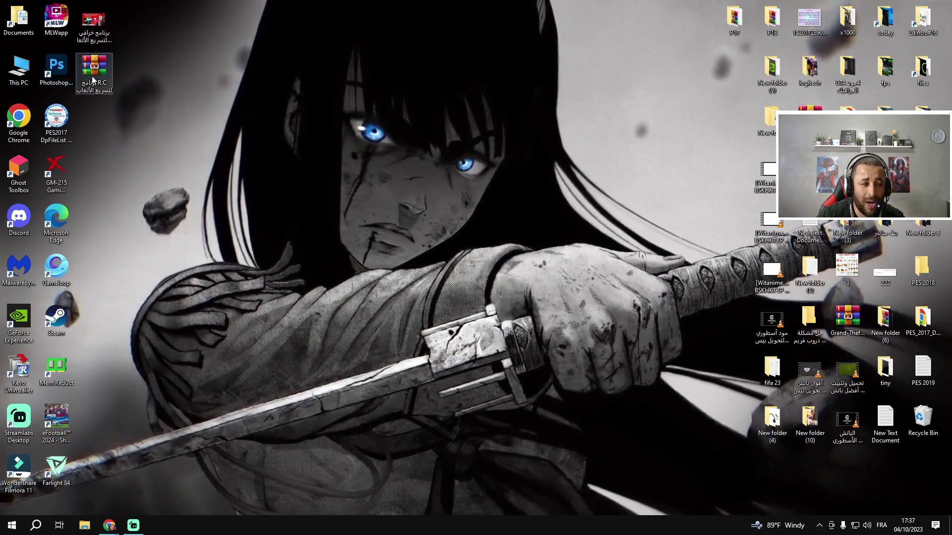
Extract the remaining R.C archive on the desktop and open the extracted folder
right_click(99, 68)
click(142, 120)
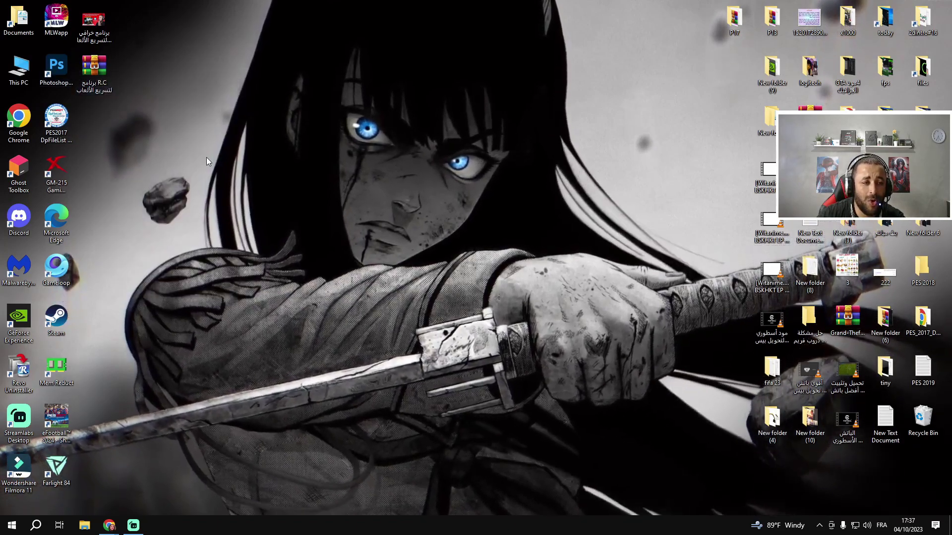
double_click(107, 127)
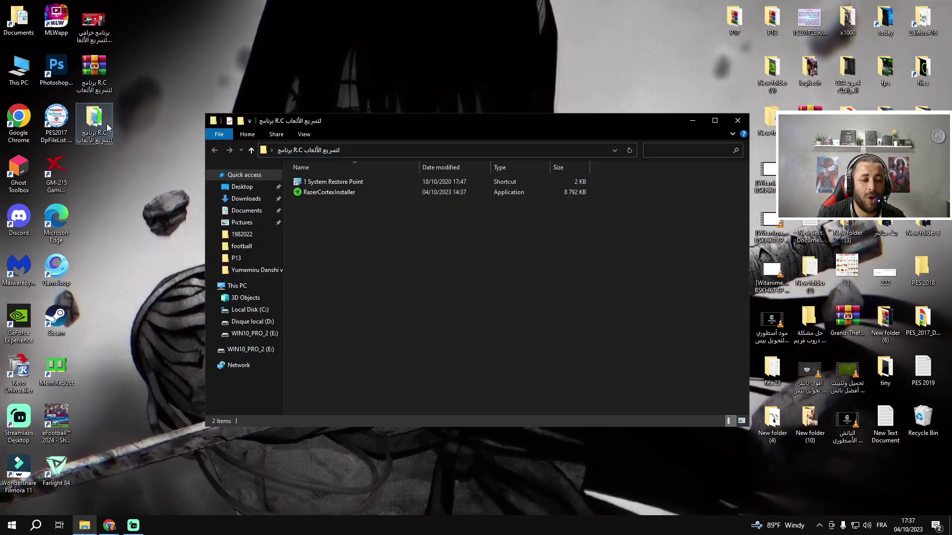
Launch the System Restore Point shortcut and turn on system protection for Local Disk (C:) with 6% maximum usage
double_click(323, 183)
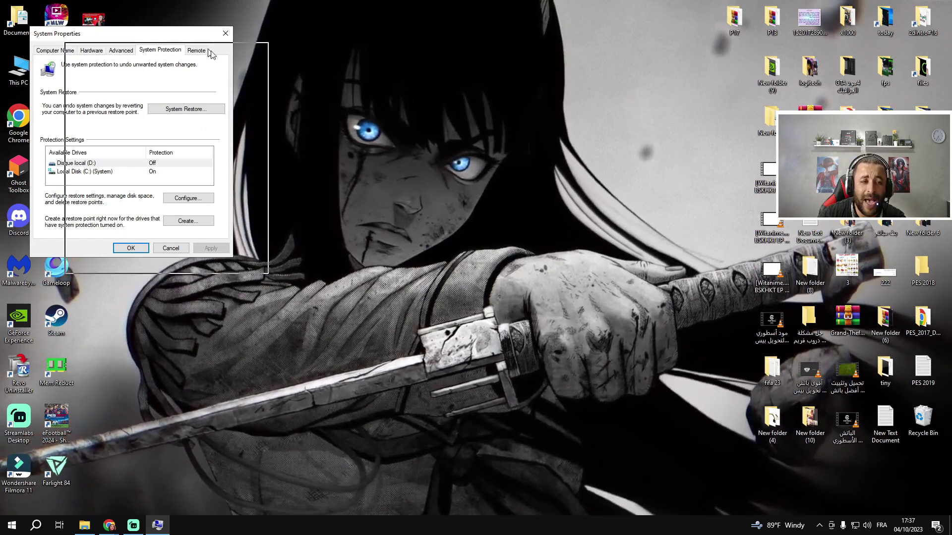
drag(171, 42, 233, 77)
click(168, 208)
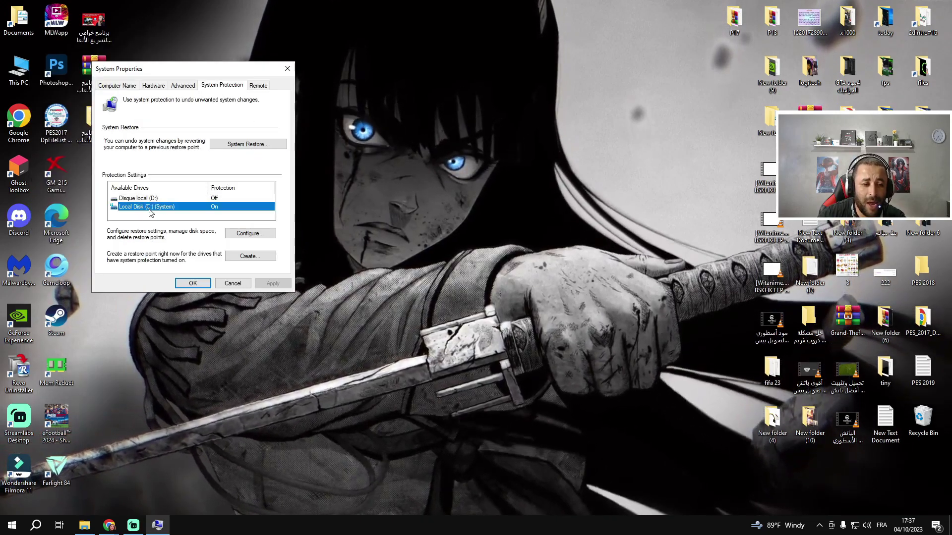
click(251, 233)
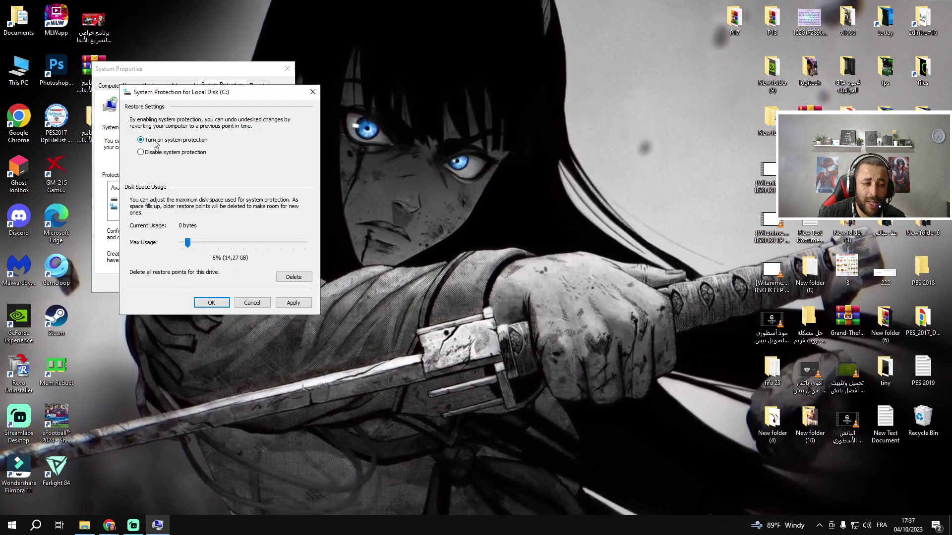
click(155, 142)
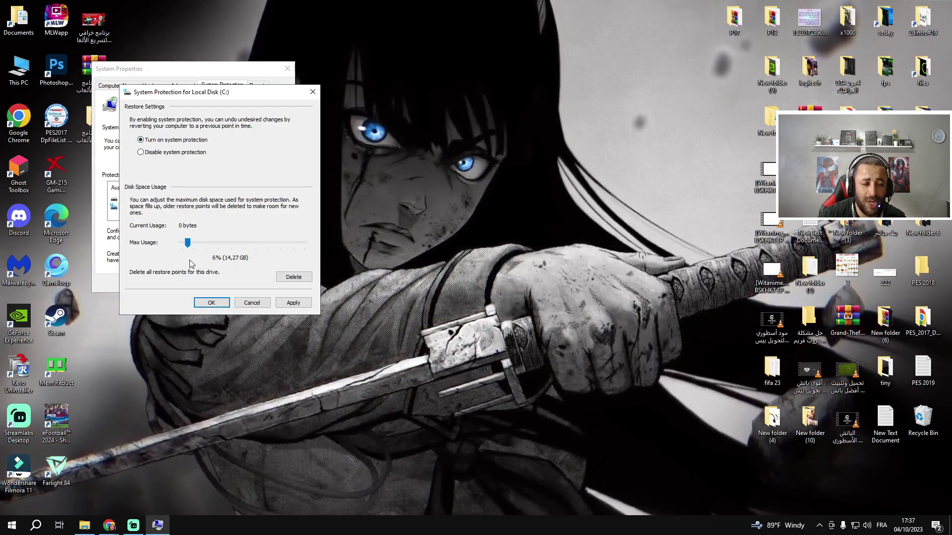
drag(188, 247, 190, 248)
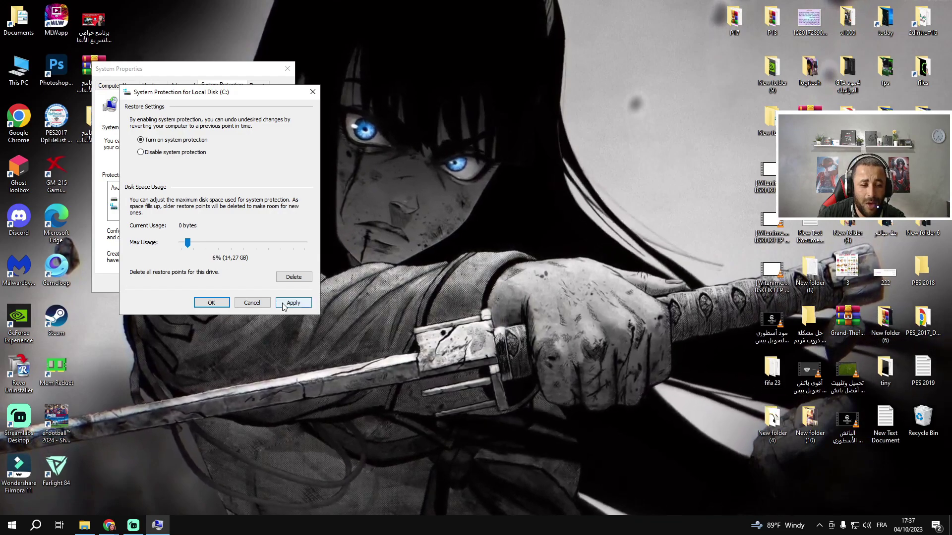
click(293, 302)
click(211, 302)
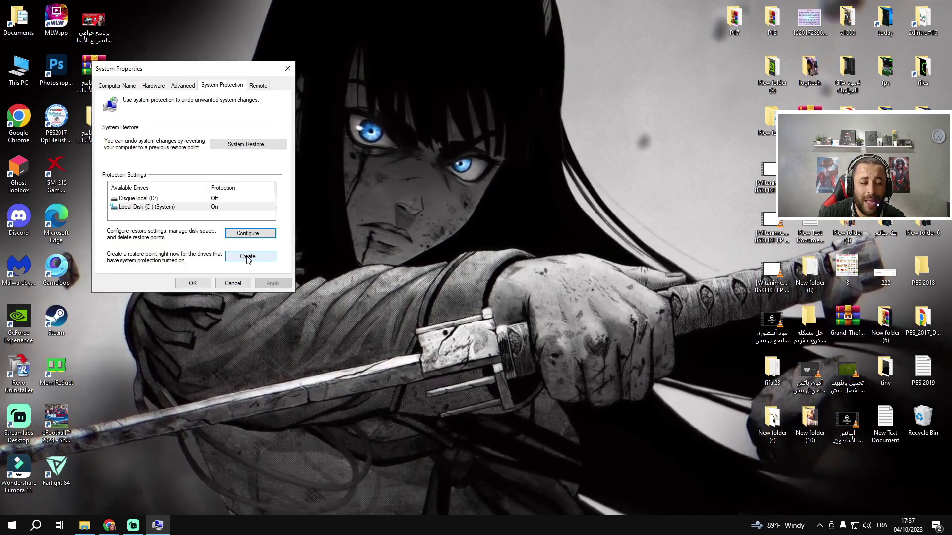
Create a restore point described as "fps boost" and close the system properties
click(259, 257)
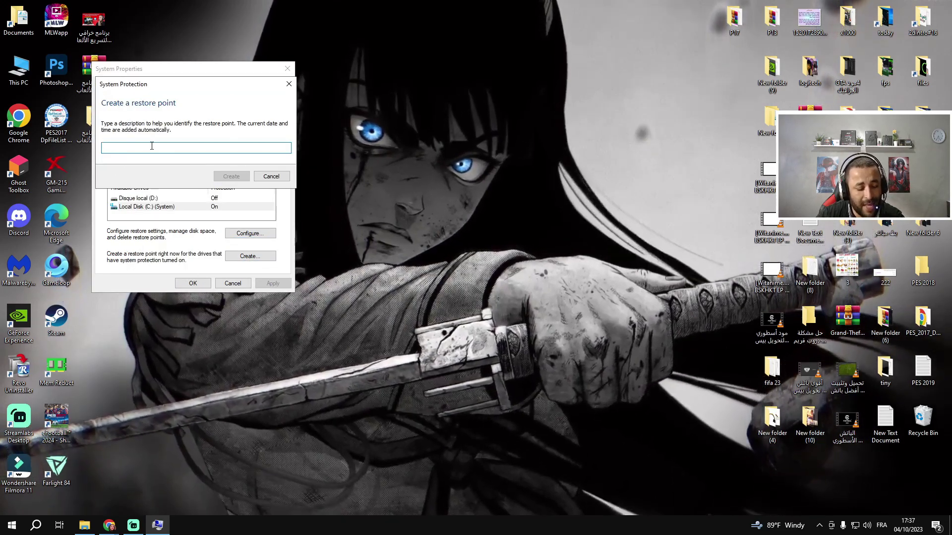
text(f)
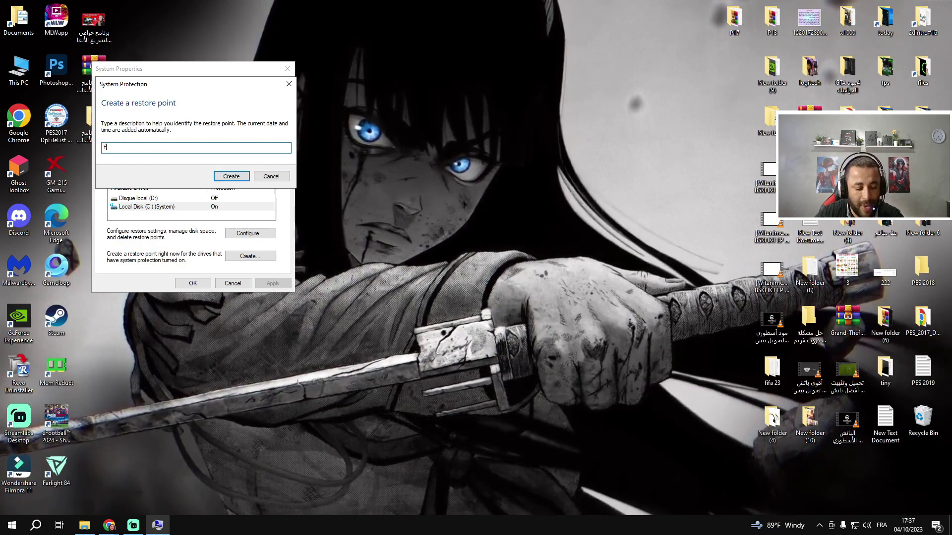
text(ps )
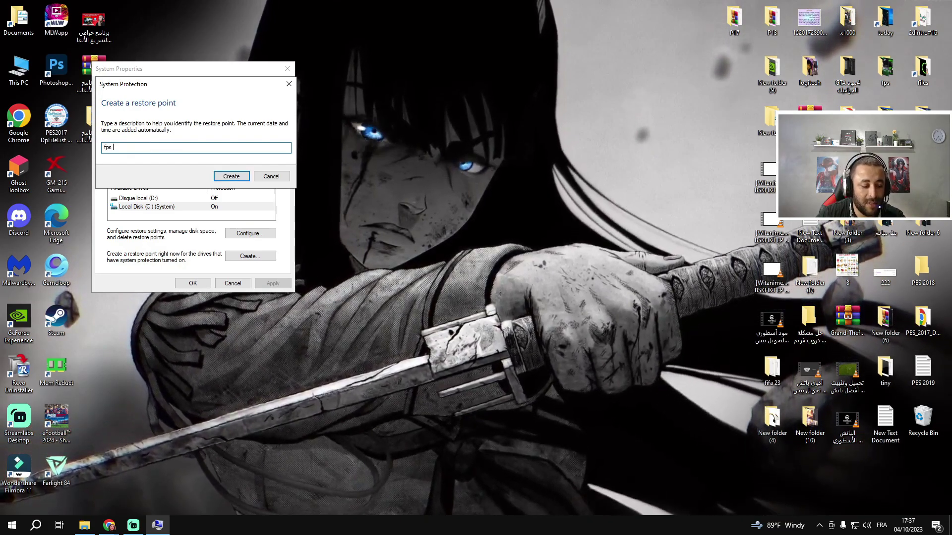
text(boost)
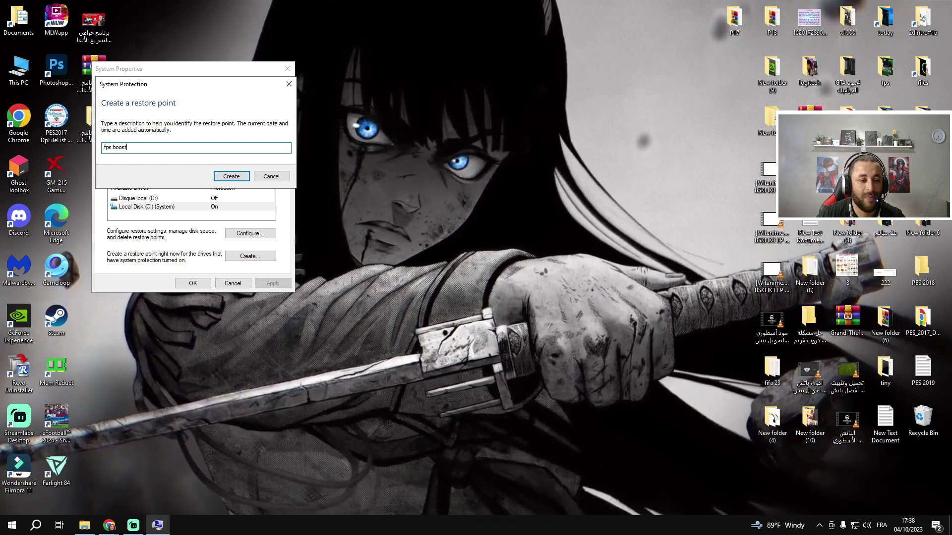
click(238, 176)
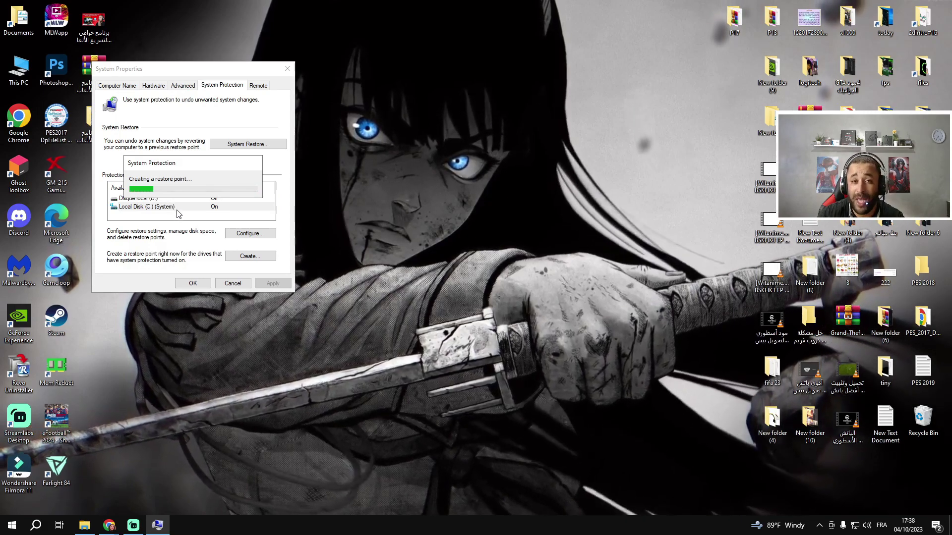
click(254, 184)
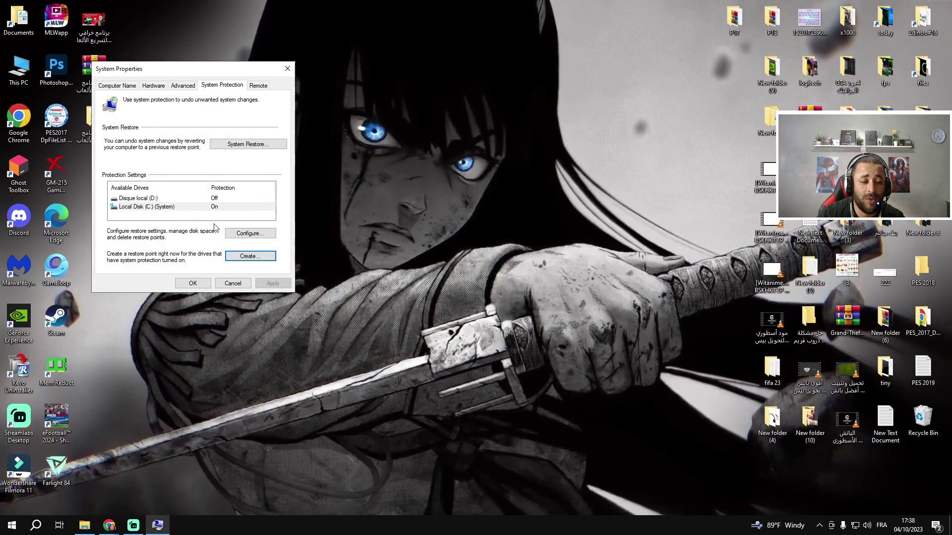
click(203, 283)
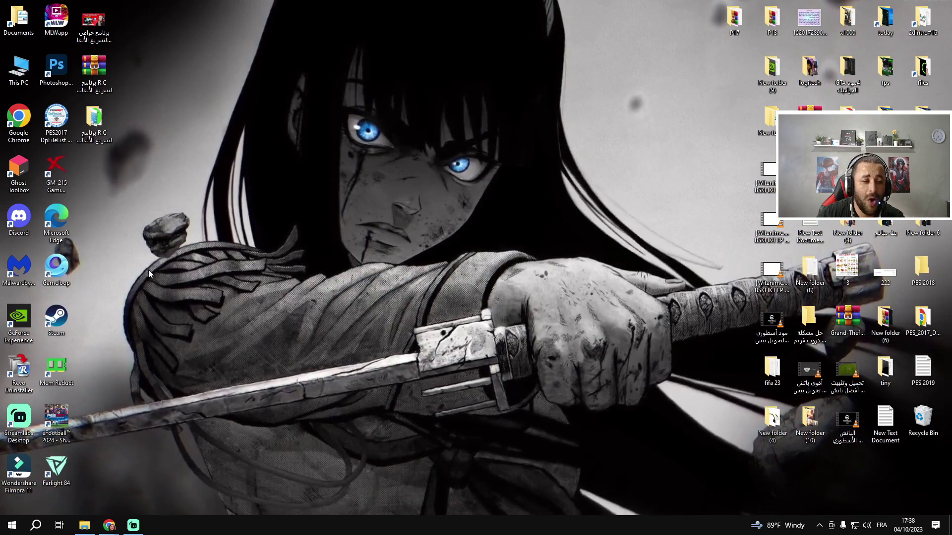
Run RazerCortexInstaller from the extracted R.C folder and install only Razer Cortex, skipping the Razer Axon offer
double_click(94, 119)
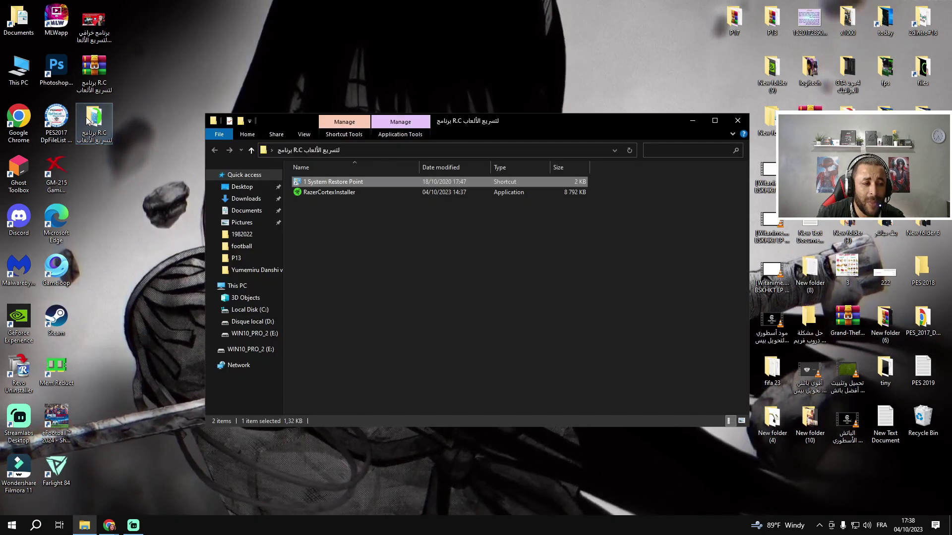
double_click(324, 194)
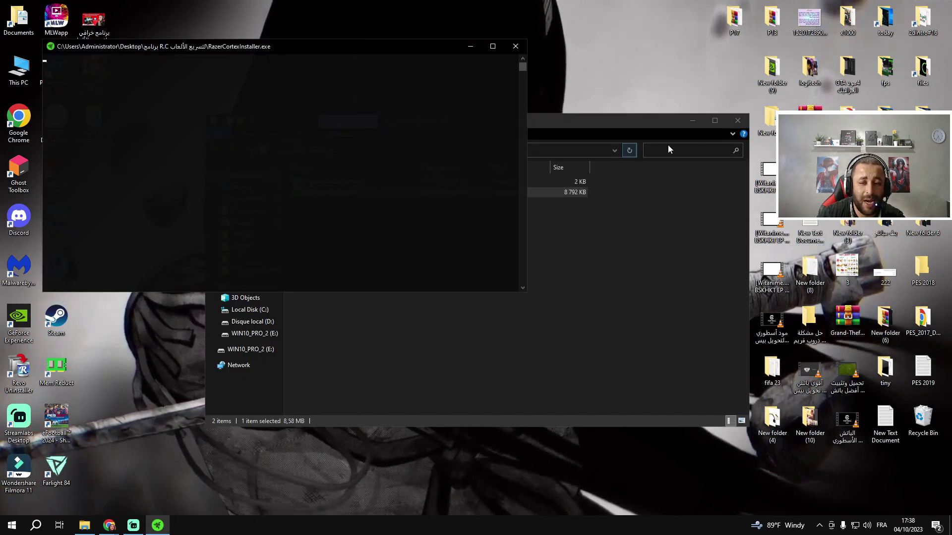
click(737, 123)
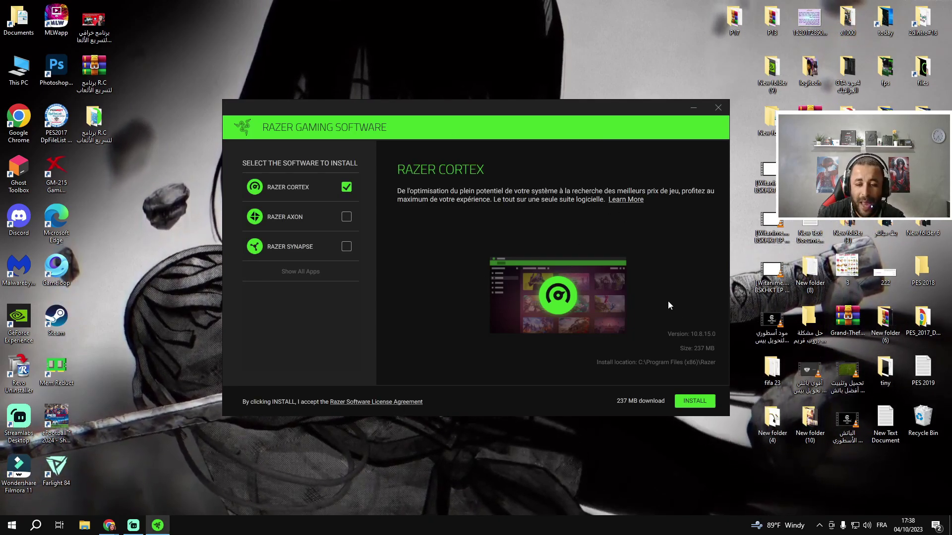
click(701, 402)
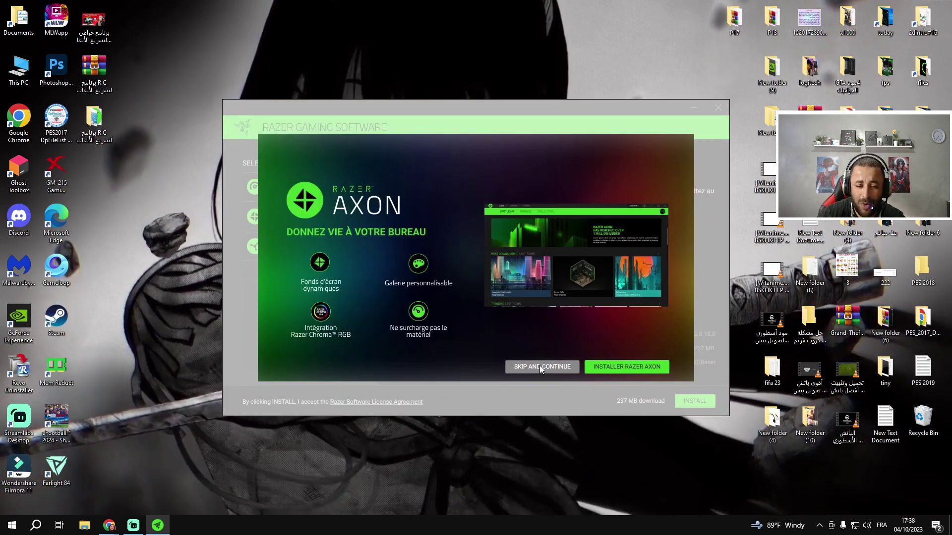
click(540, 368)
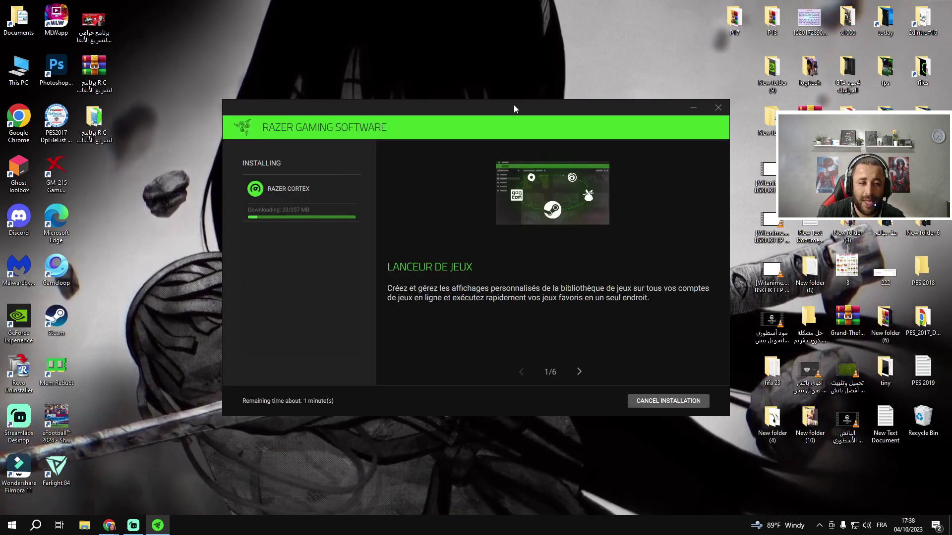
drag(514, 105, 492, 100)
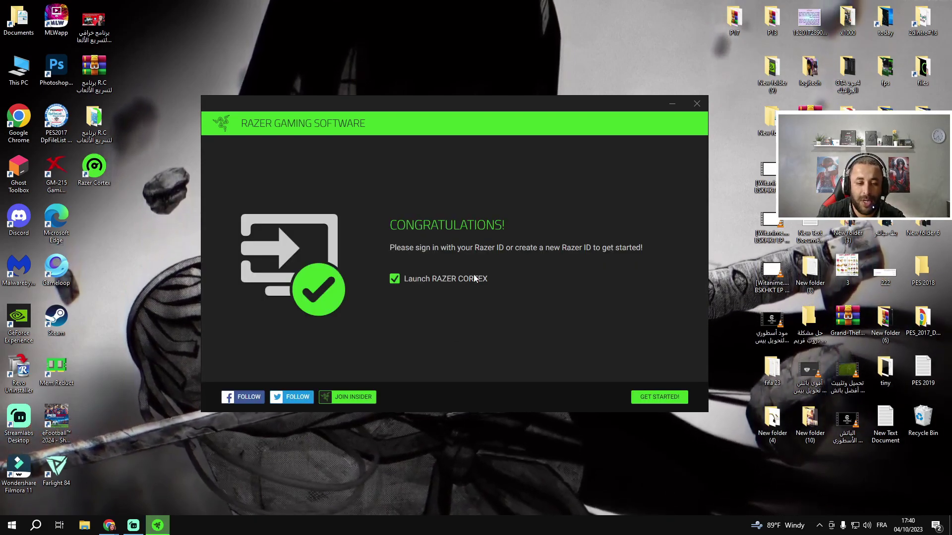
Launch Razer Cortex from the finished installer and sign in with a Google account, declining to customize Windows notifications
click(671, 400)
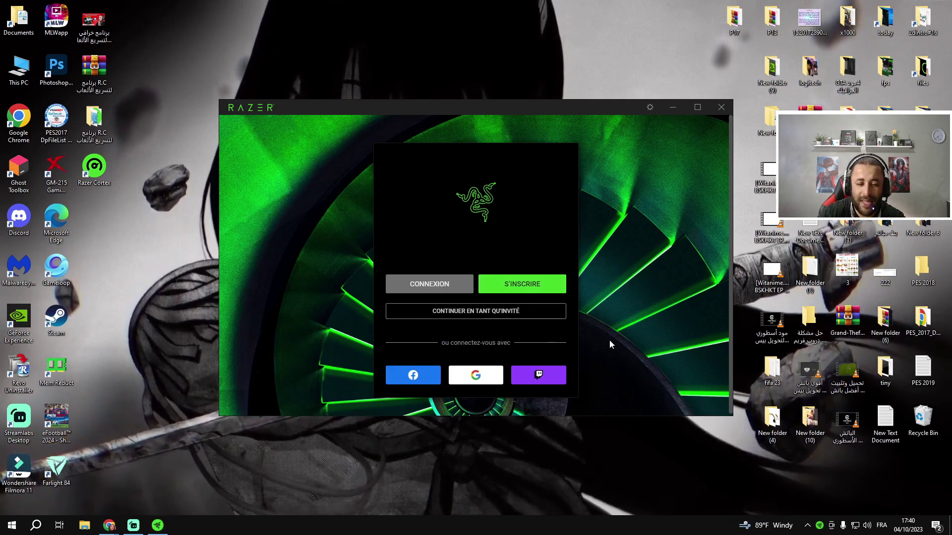
click(475, 378)
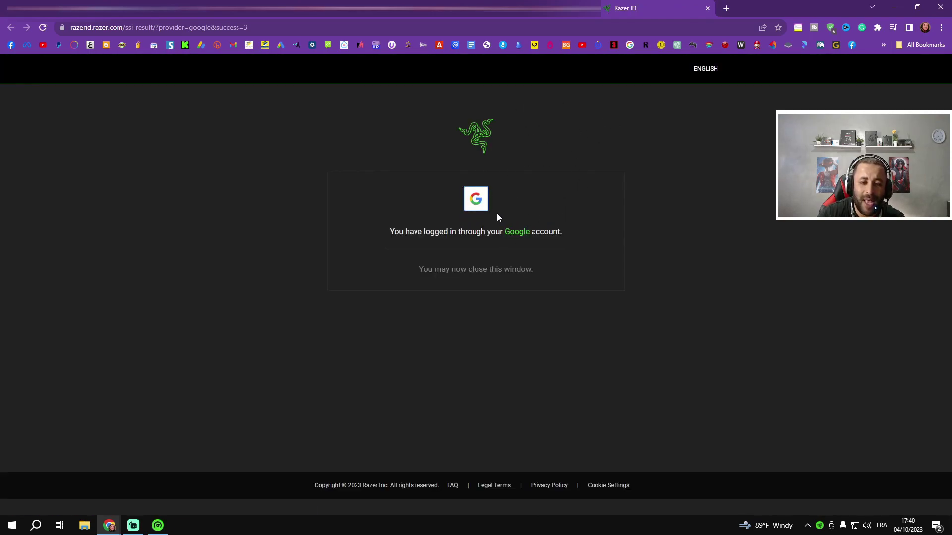
click(895, 7)
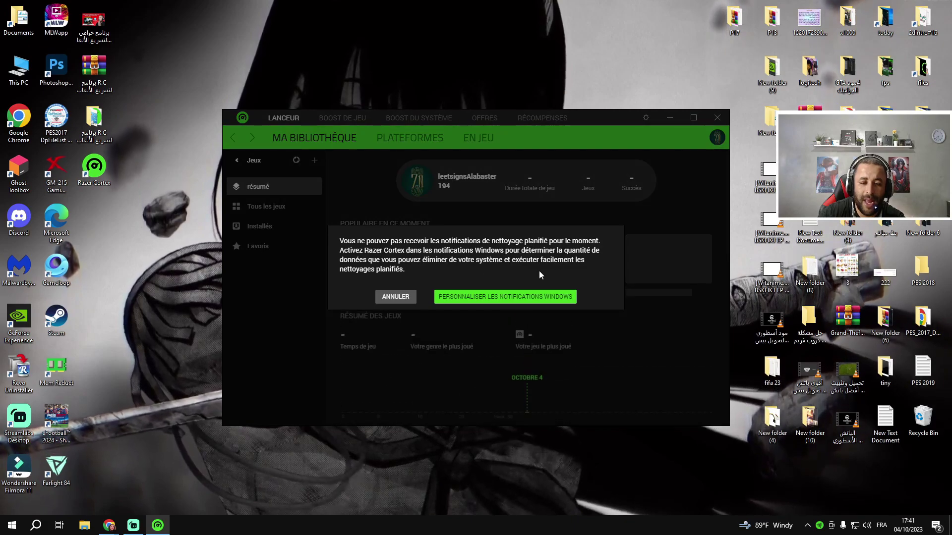
click(395, 297)
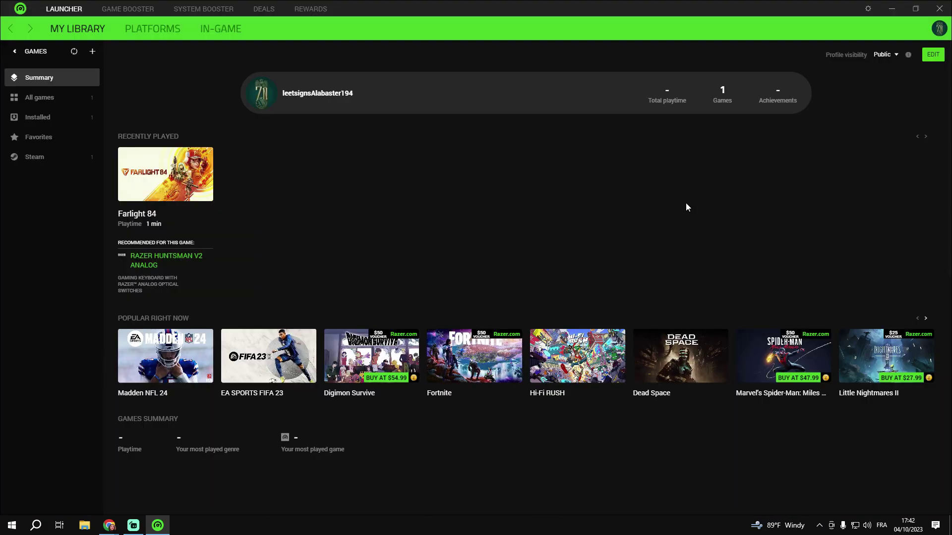
Review the general language and auto-launch settings, the game library categories, and the Platforms and In-Game pages
click(867, 9)
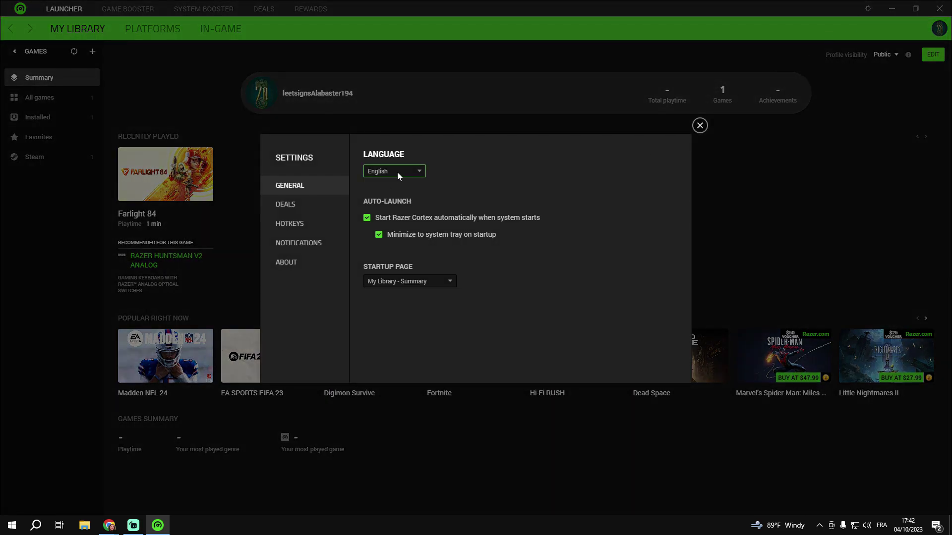
click(699, 125)
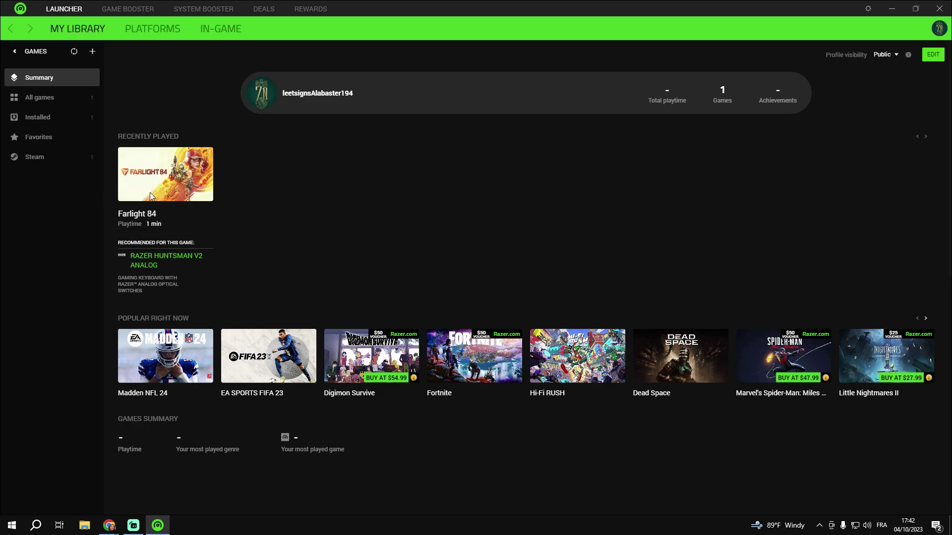
click(38, 99)
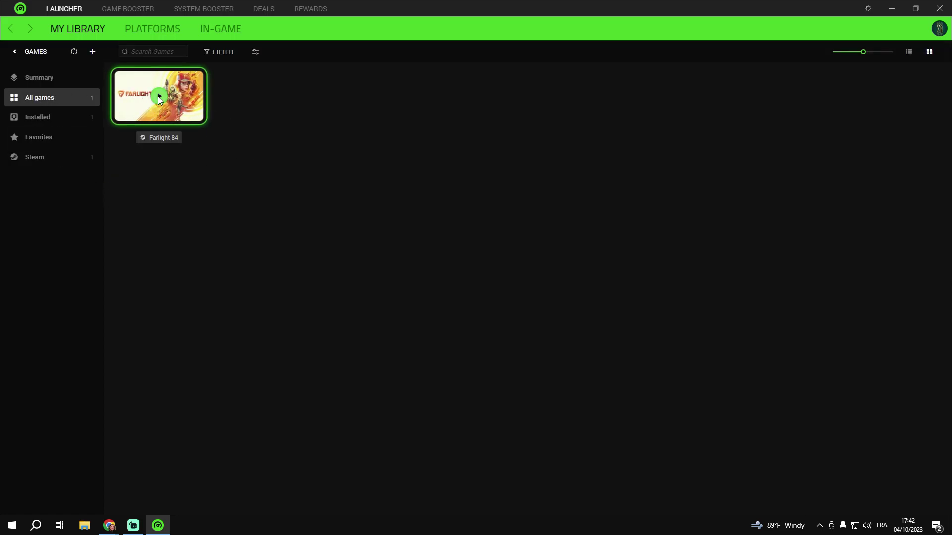
click(58, 117)
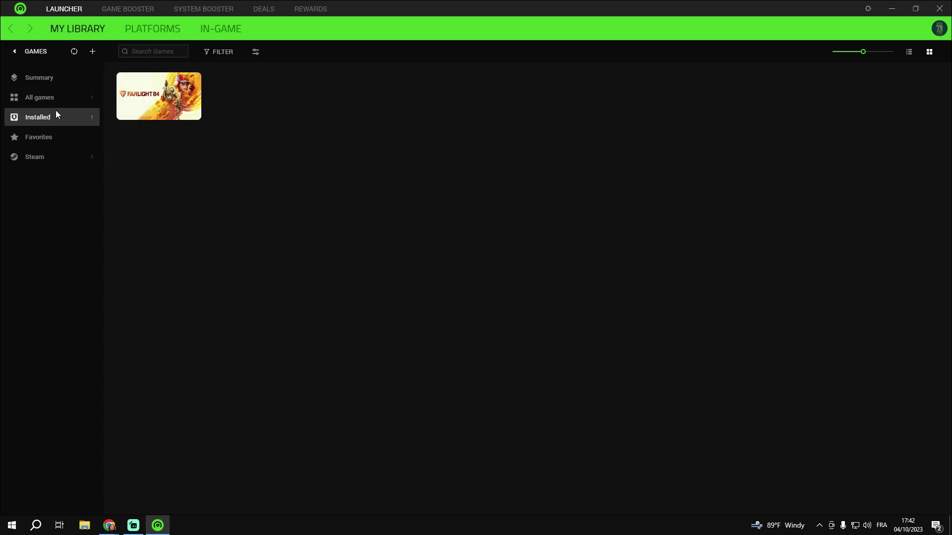
click(43, 136)
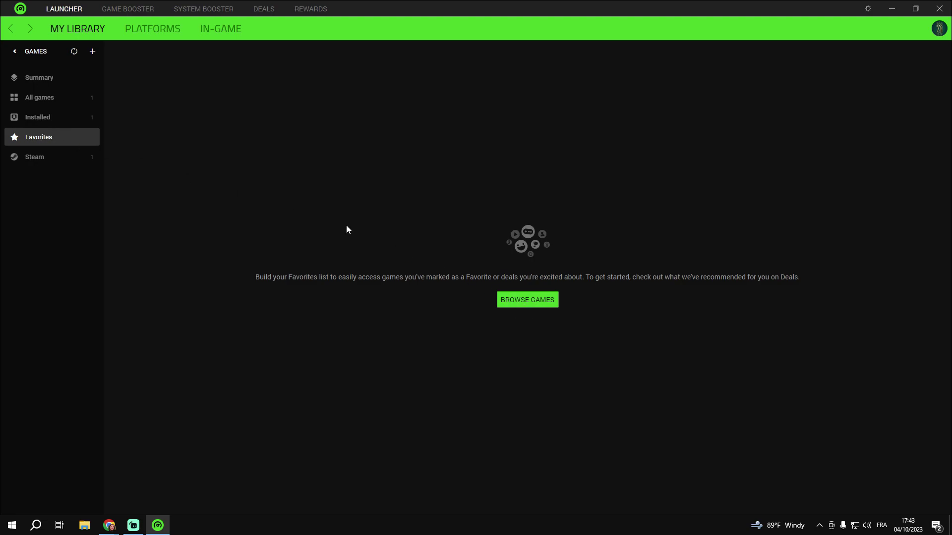
click(32, 156)
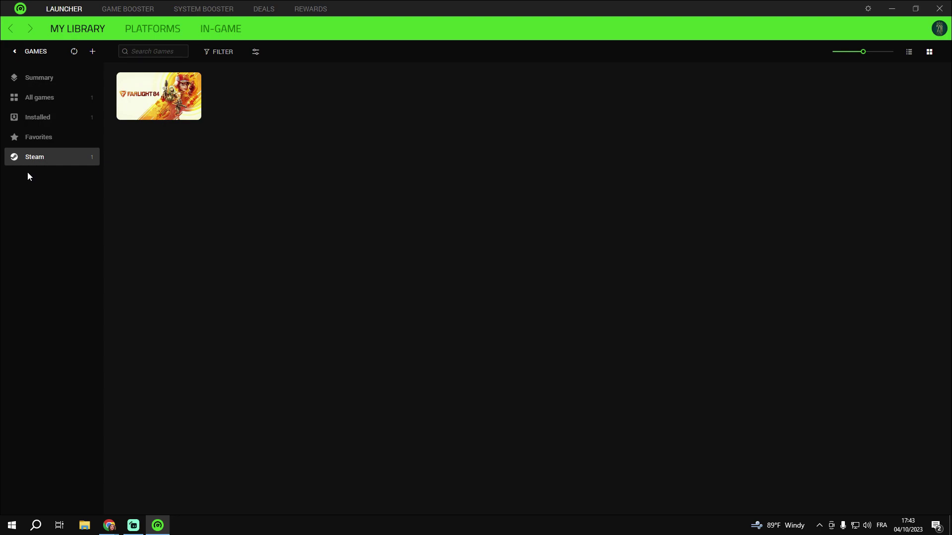
click(155, 36)
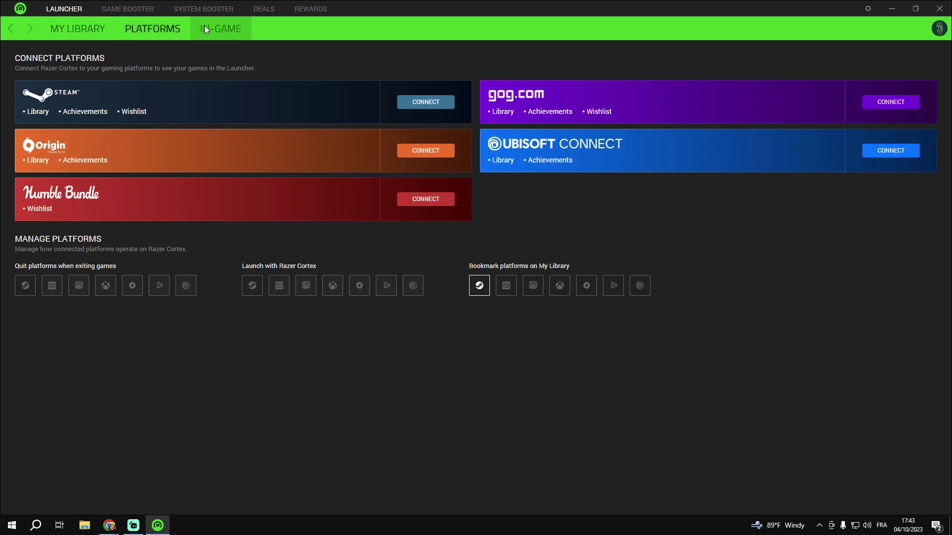
click(220, 28)
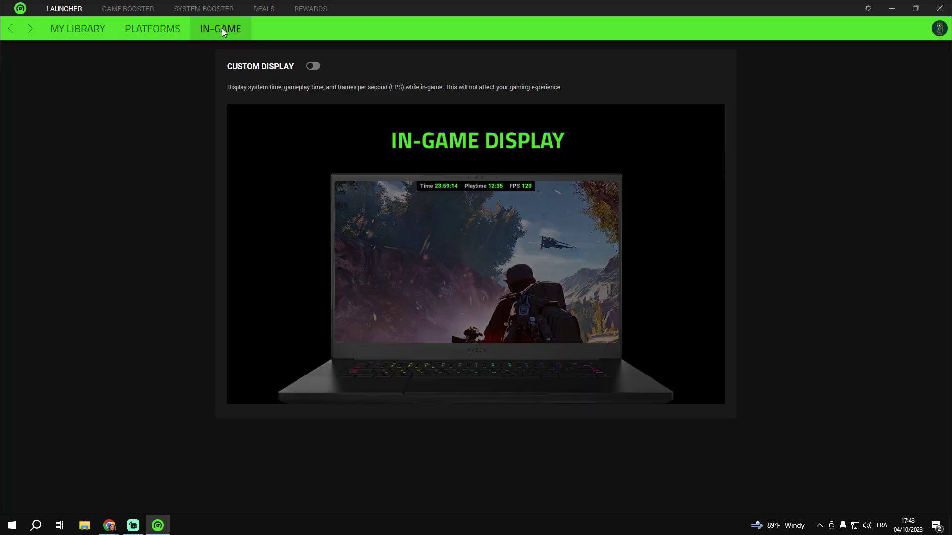
click(66, 28)
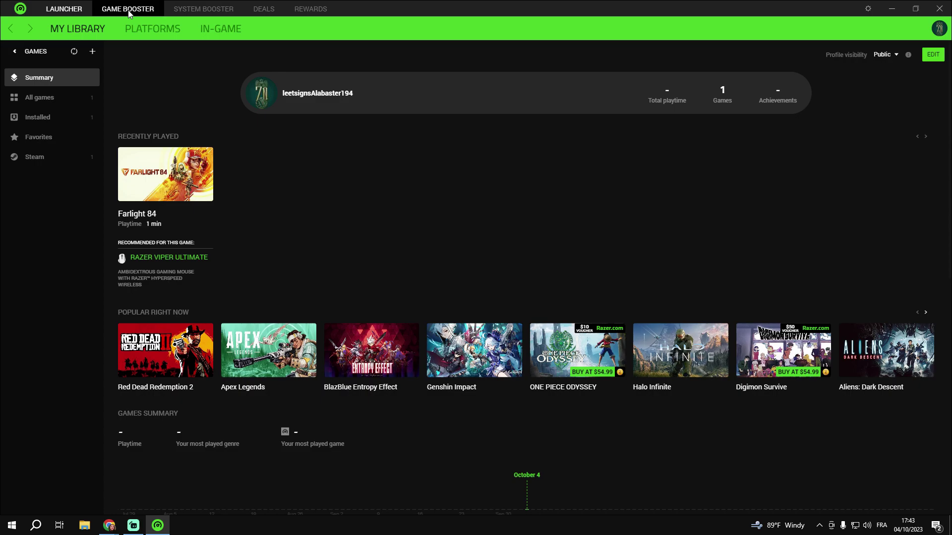
Review the Game Booster optimization items, keep Auto-Boost on and include Enable CPU Core in the specials
click(128, 12)
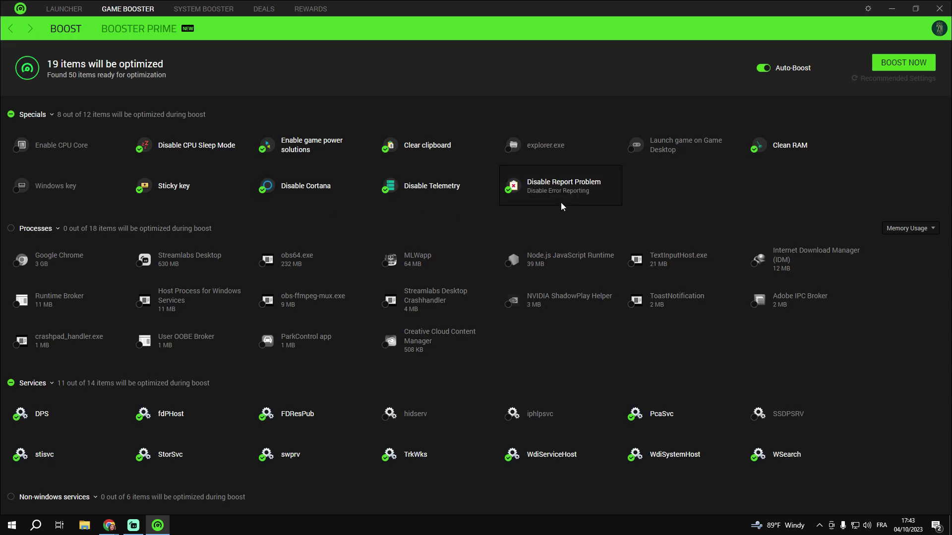
scroll(240, 271, down, 2)
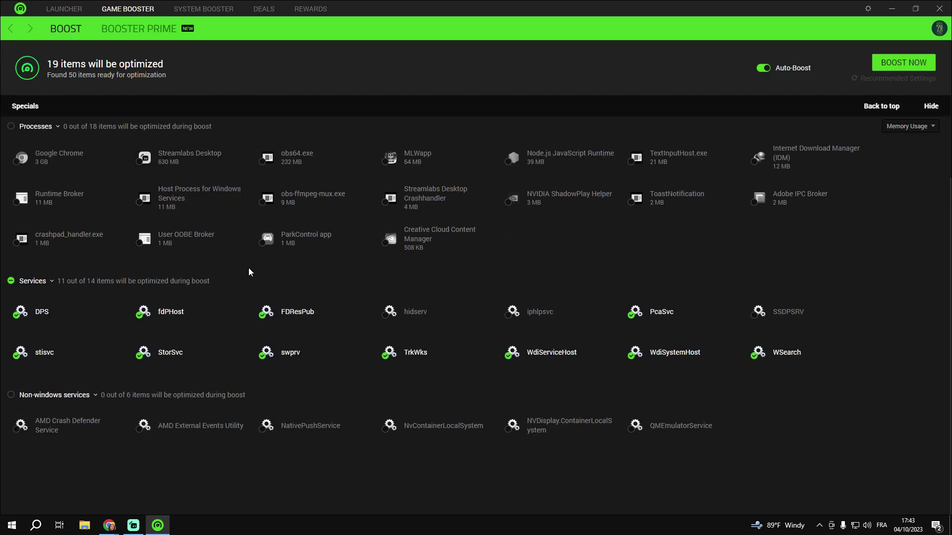
scroll(243, 270, up, 2)
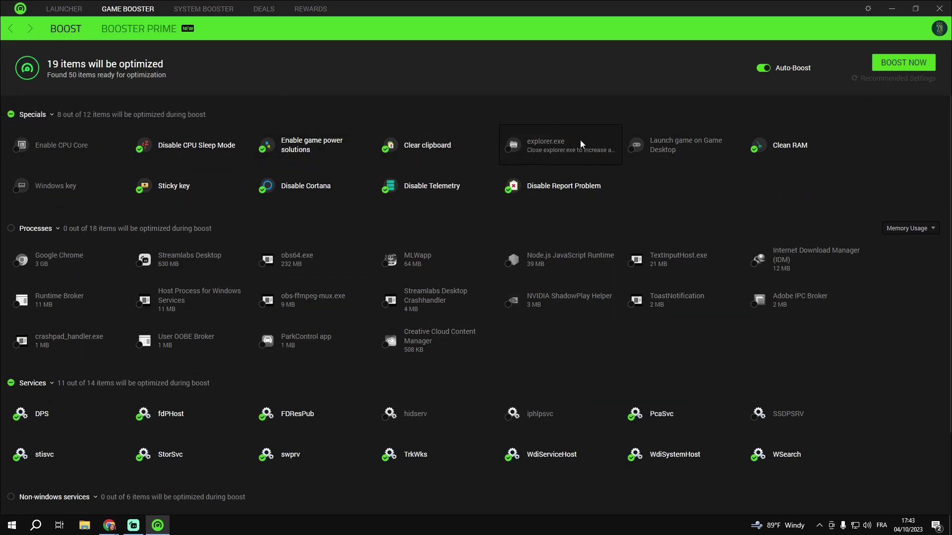
click(764, 68)
click(763, 72)
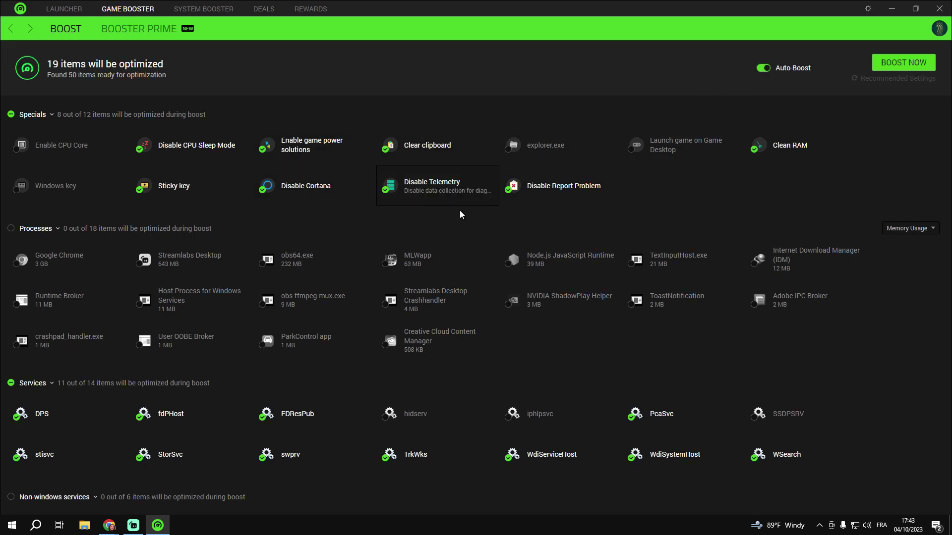
click(14, 152)
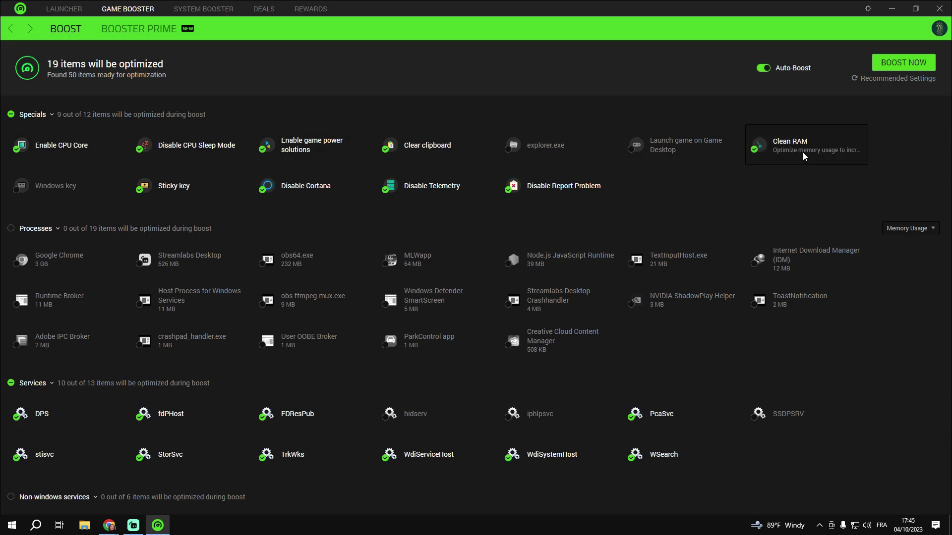
Select all processes for boosting except Google Chrome, Streamlabs Desktop and its Crashhandler, the OBS processes, MLWapp, TextInputHost.exe, NVIDIA ShadowPlay Helper, crashpad_handler.exe and ParkControl
click(11, 229)
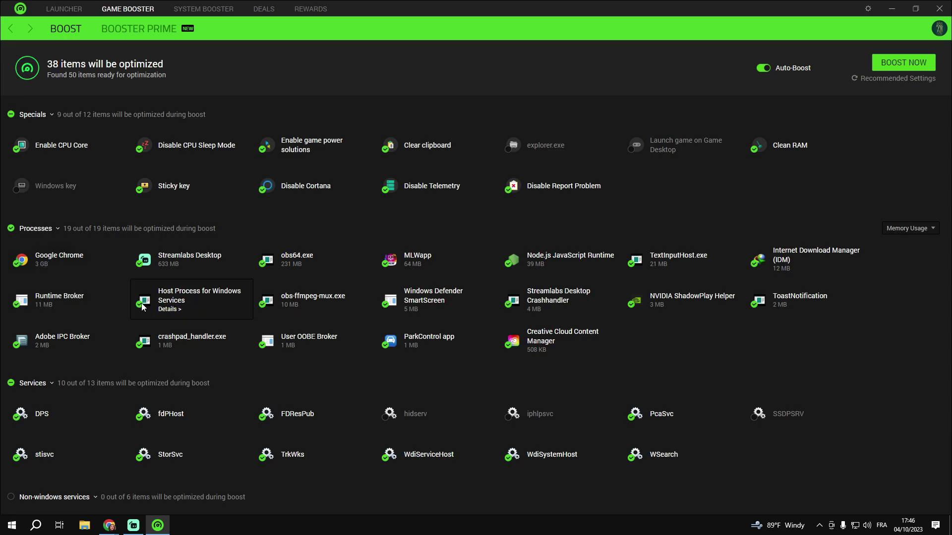
click(18, 266)
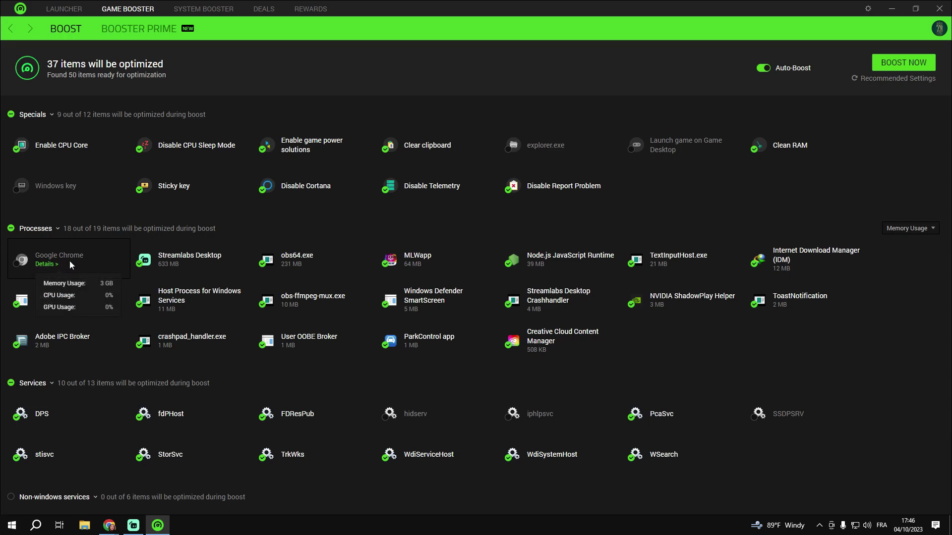
click(19, 265)
click(18, 266)
mouse_move(537, 353)
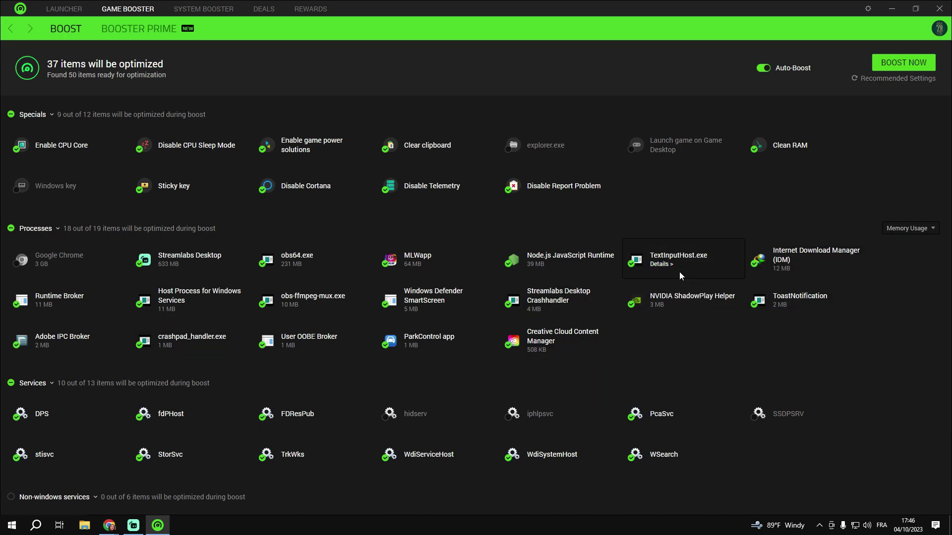
click(634, 267)
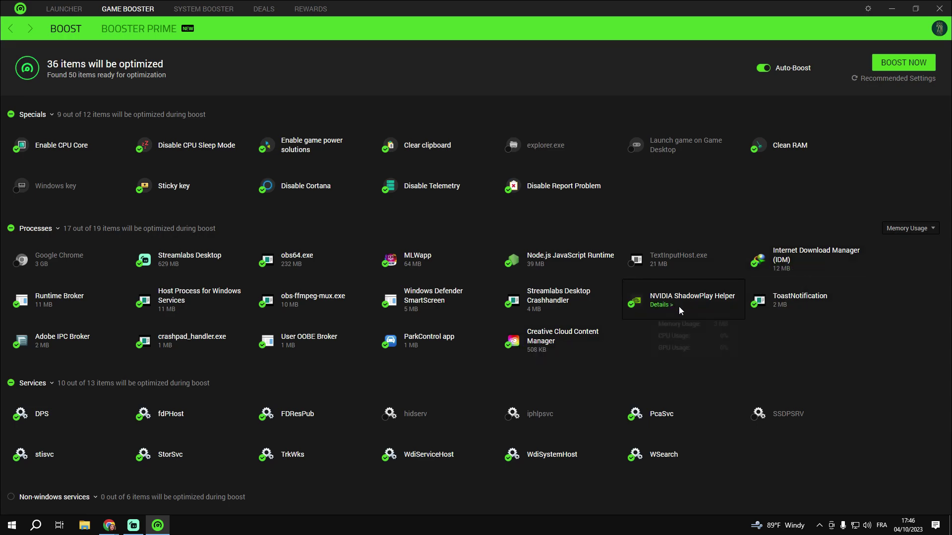
click(631, 306)
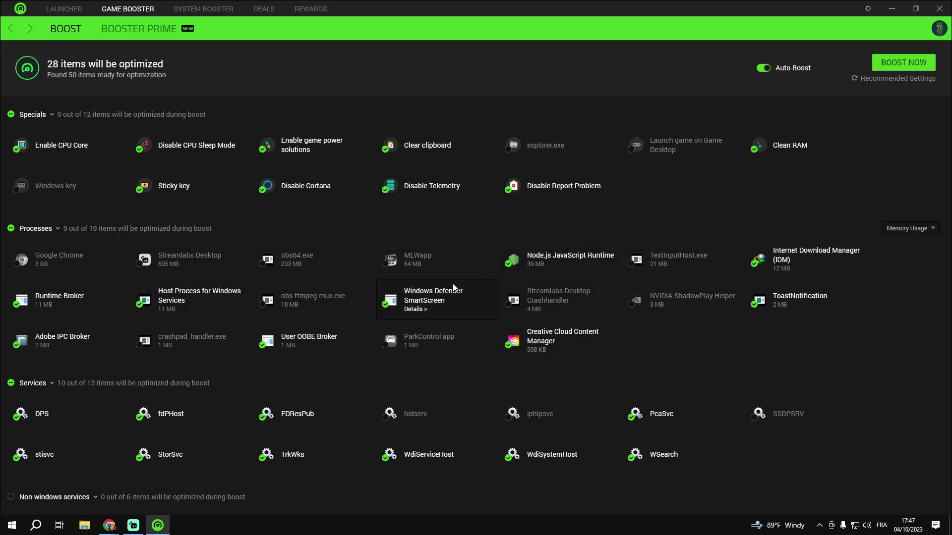
Check the Windows and non-Windows services lists and run the boost on the selected items
scroll(432, 288, down, 2)
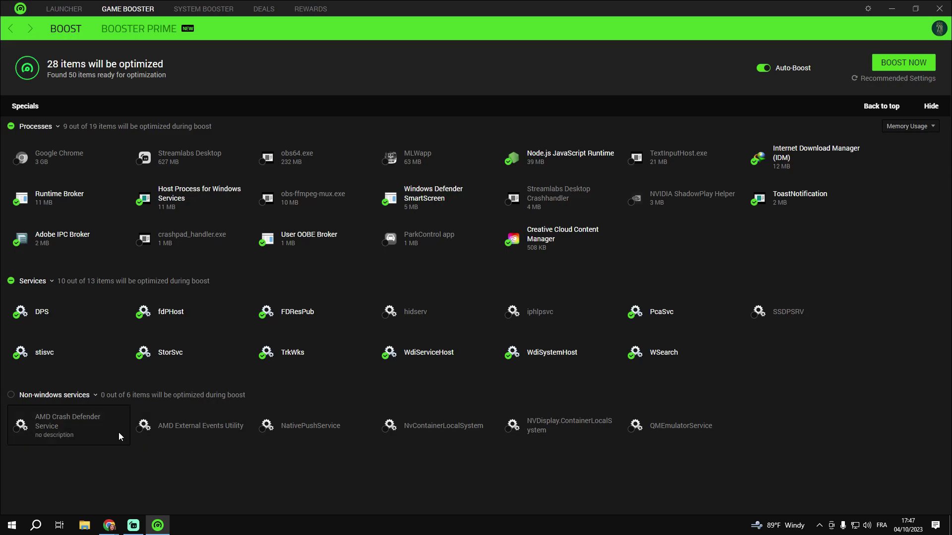
scroll(52, 421, up, 2)
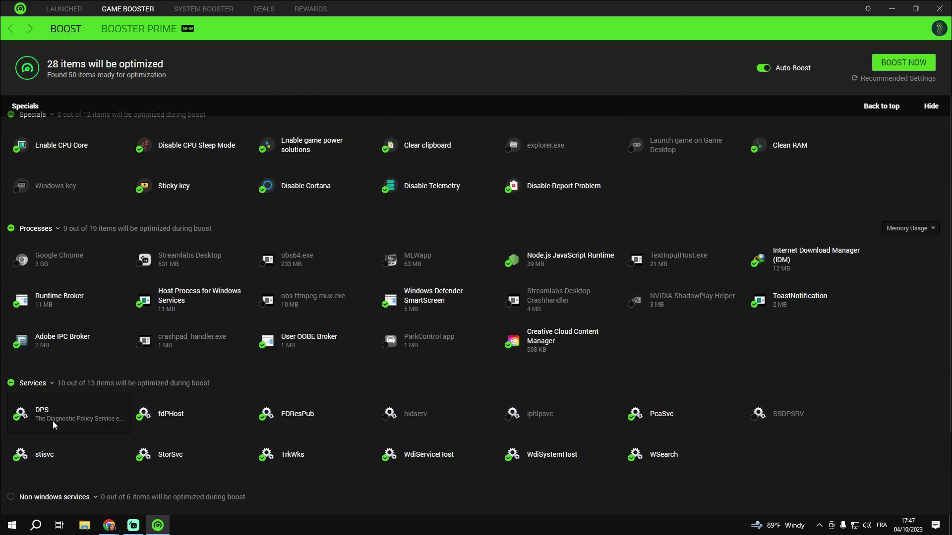
scroll(495, 368, down, 1)
scroll(494, 367, up, 1)
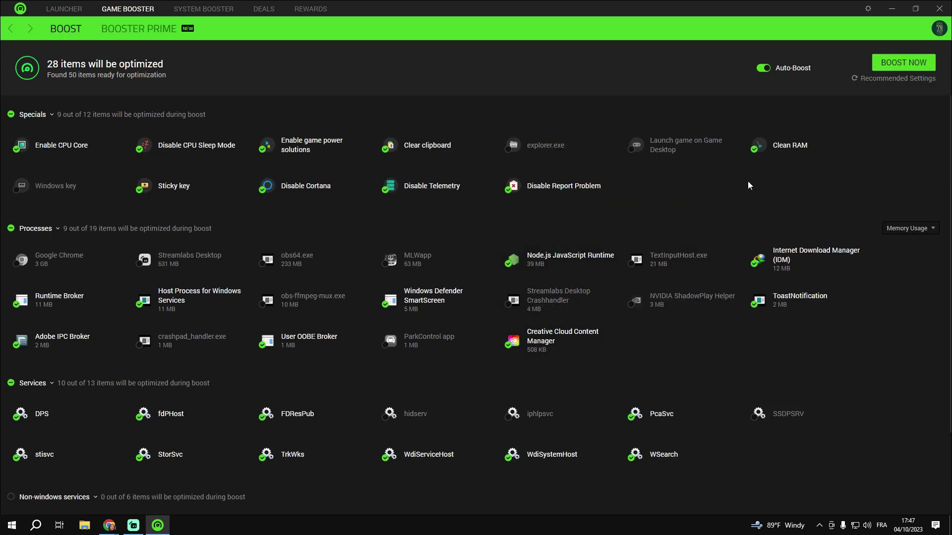
click(903, 63)
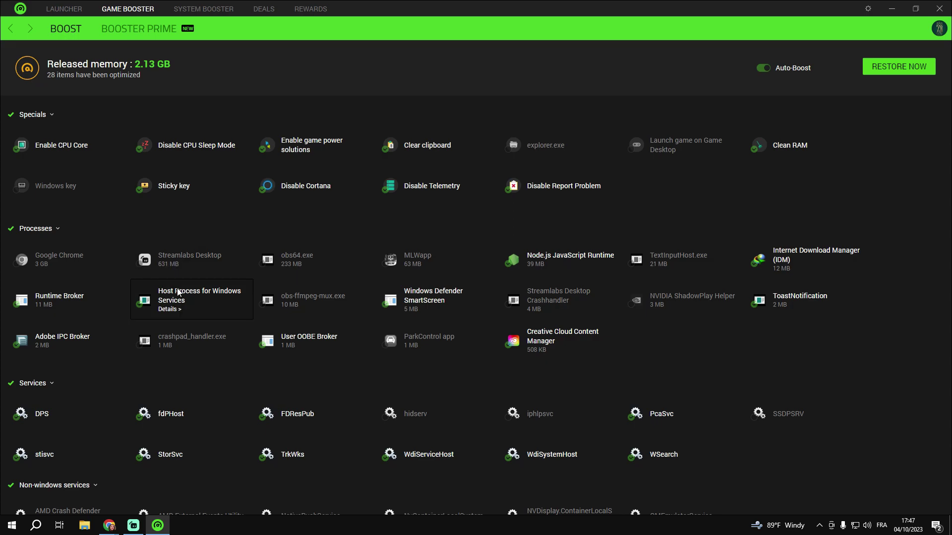
right_click(344, 527)
Run a System Clean scan in System Booster with the six preselected junk file categories
click(194, 10)
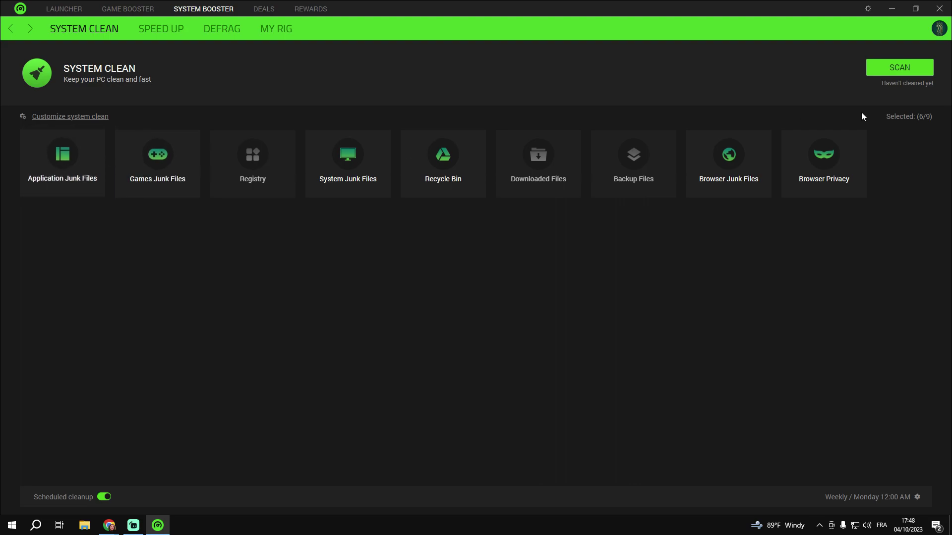
click(902, 69)
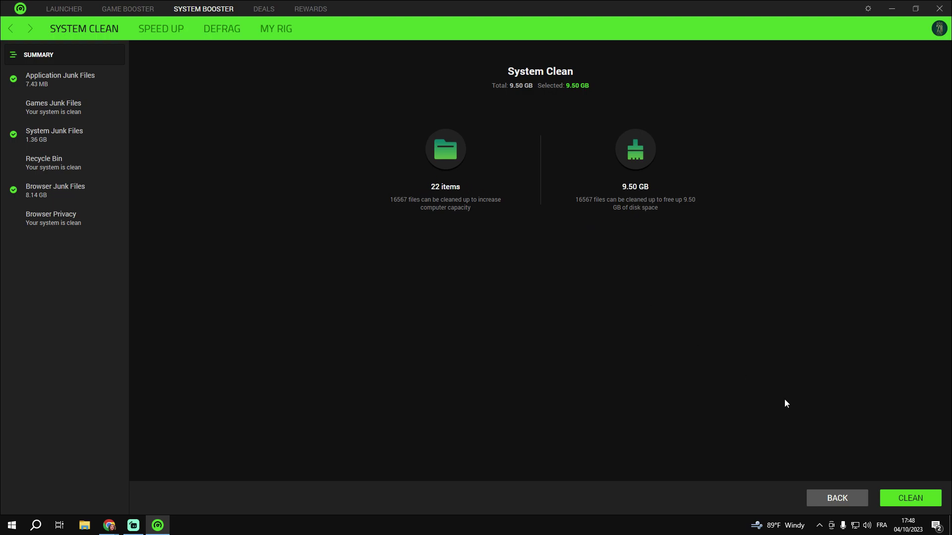
Clean the junk files found by System Clean and run the Speed Up optimization on its preselected items
click(922, 504)
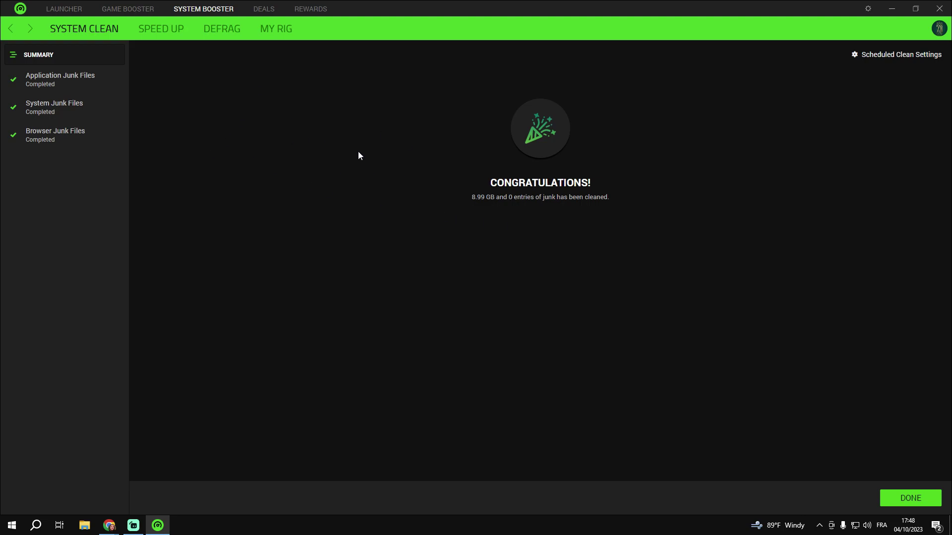
click(159, 28)
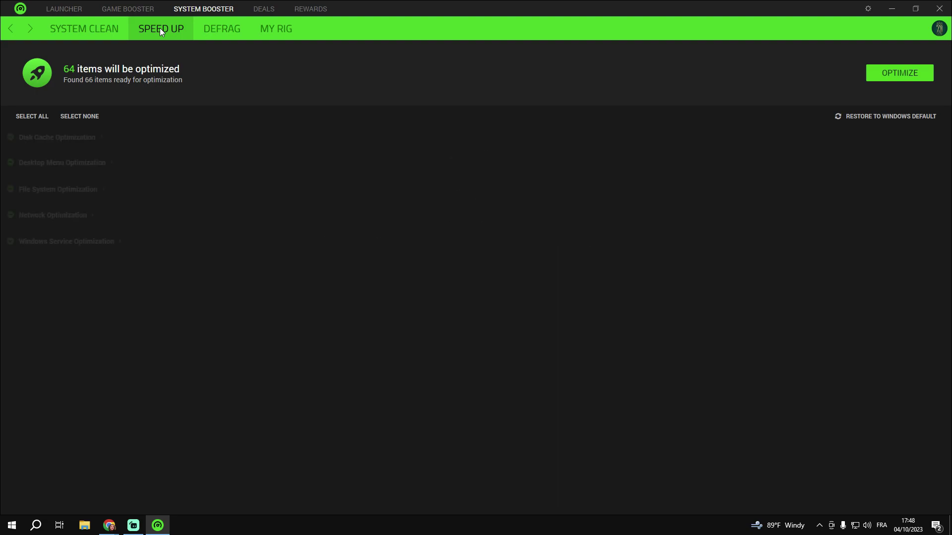
click(891, 73)
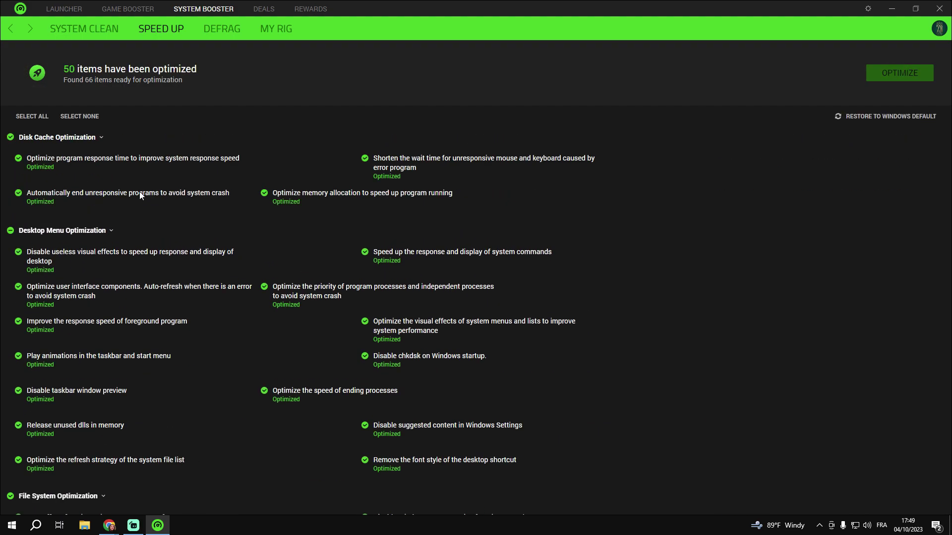
Check the games listed for defragmentation and review the My Rig overview, processor and motherboard details
click(236, 25)
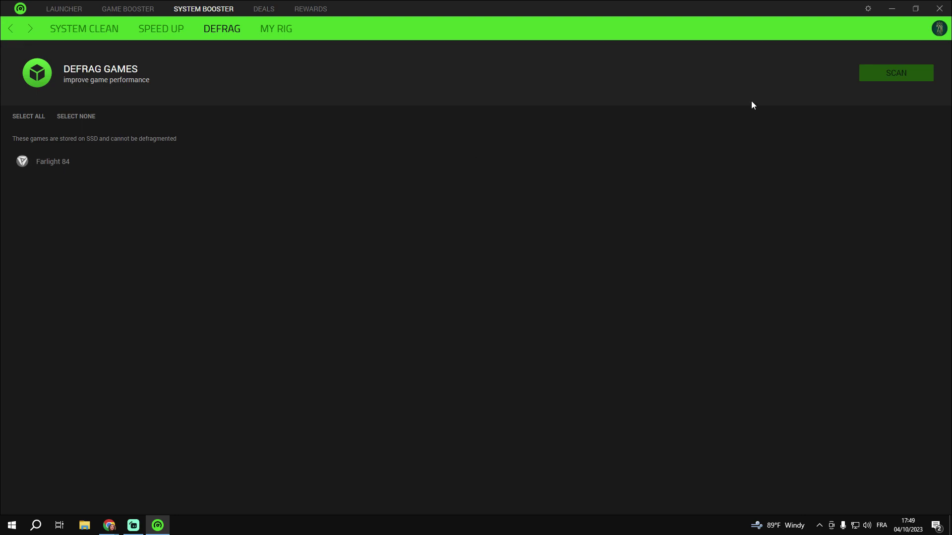
click(280, 29)
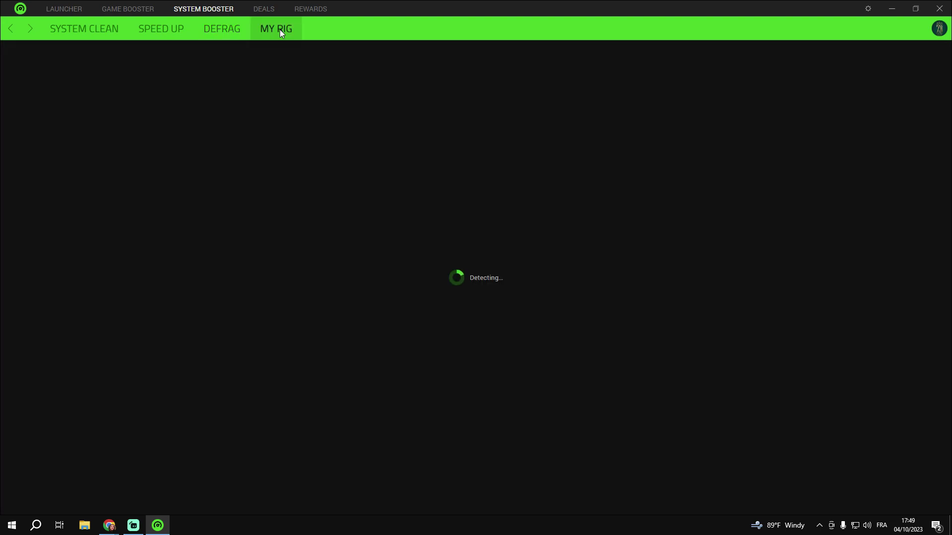
click(224, 36)
click(292, 28)
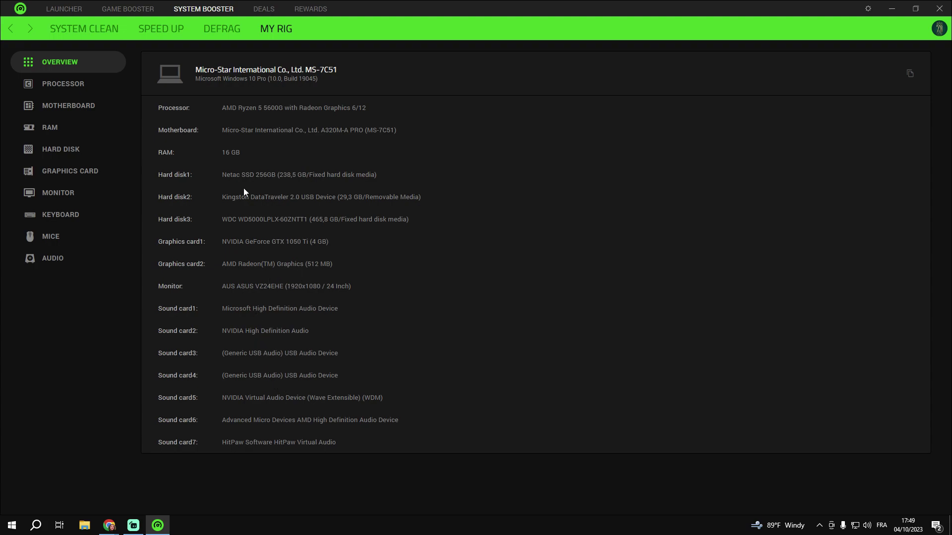
click(52, 85)
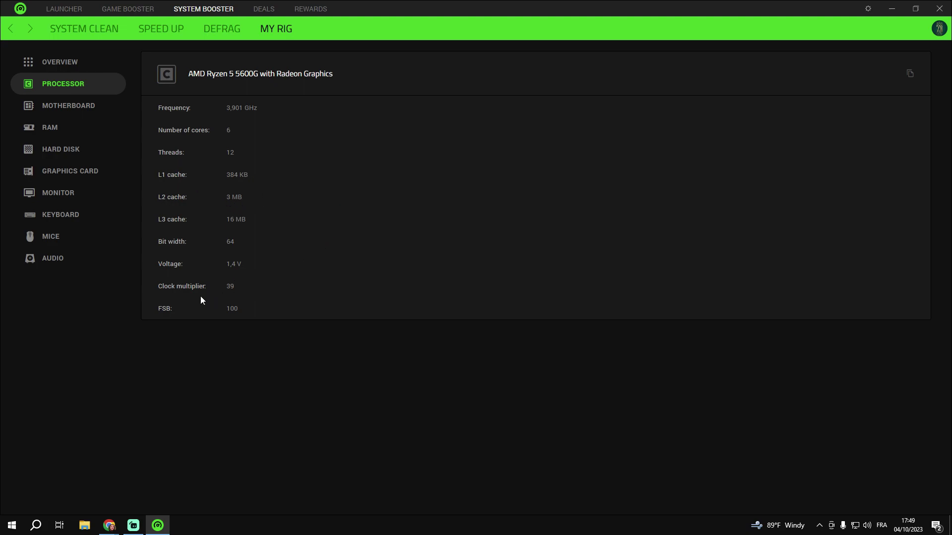
click(68, 112)
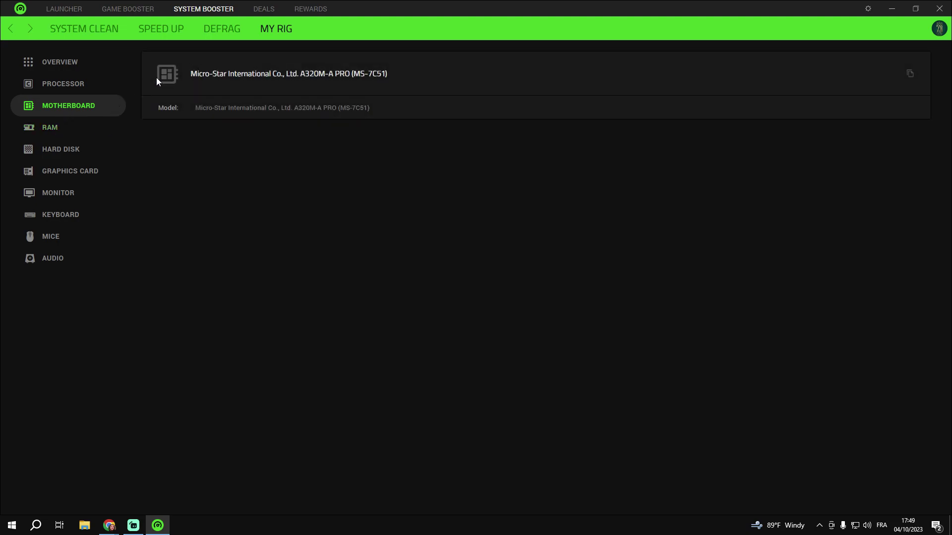
Look over the Deals and Rewards sections and return to System Booster
click(268, 10)
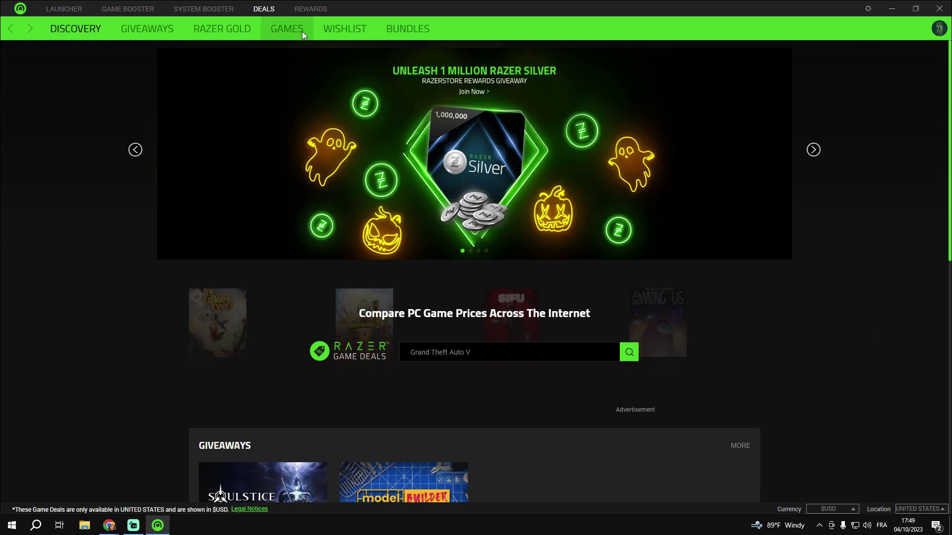
click(317, 14)
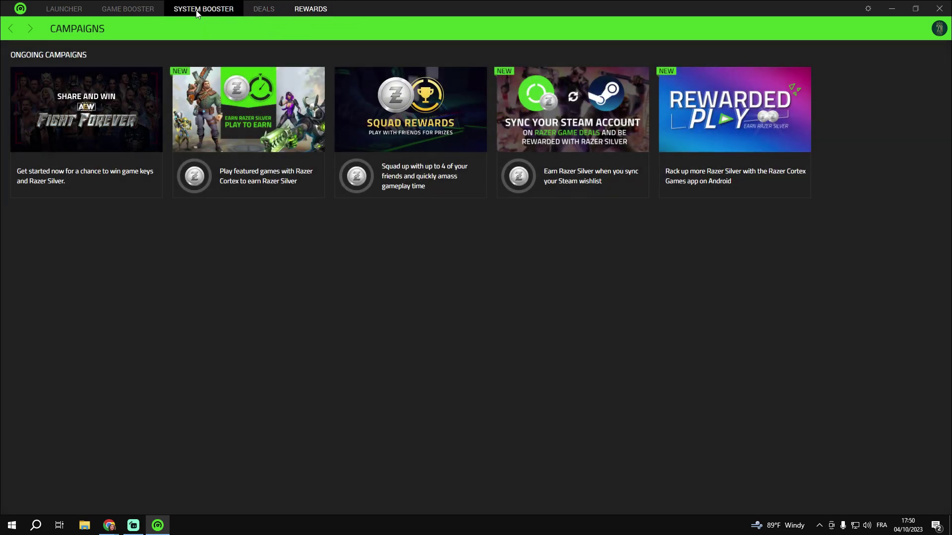
click(197, 13)
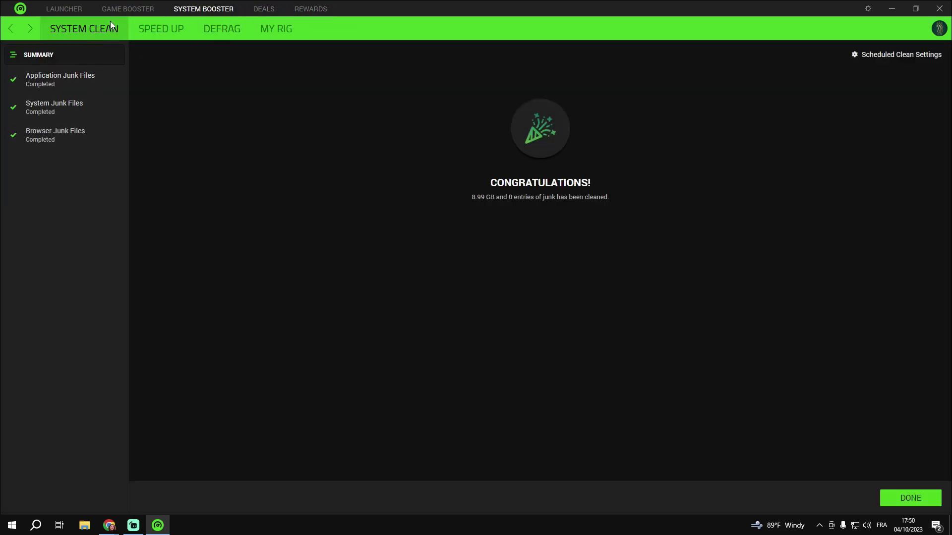
click(119, 11)
click(203, 9)
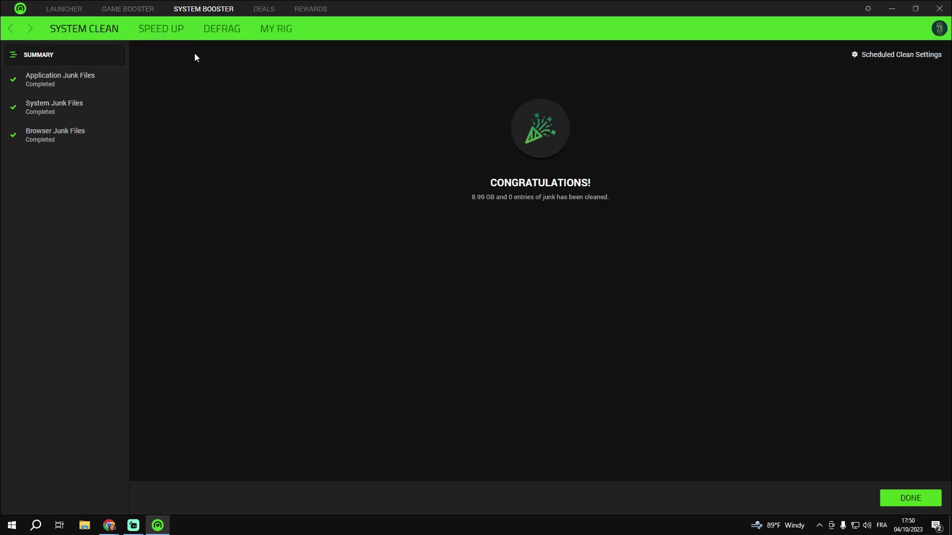
Close Razer Cortex and refresh the desktop
click(939, 9)
right_click(330, 127)
click(388, 156)
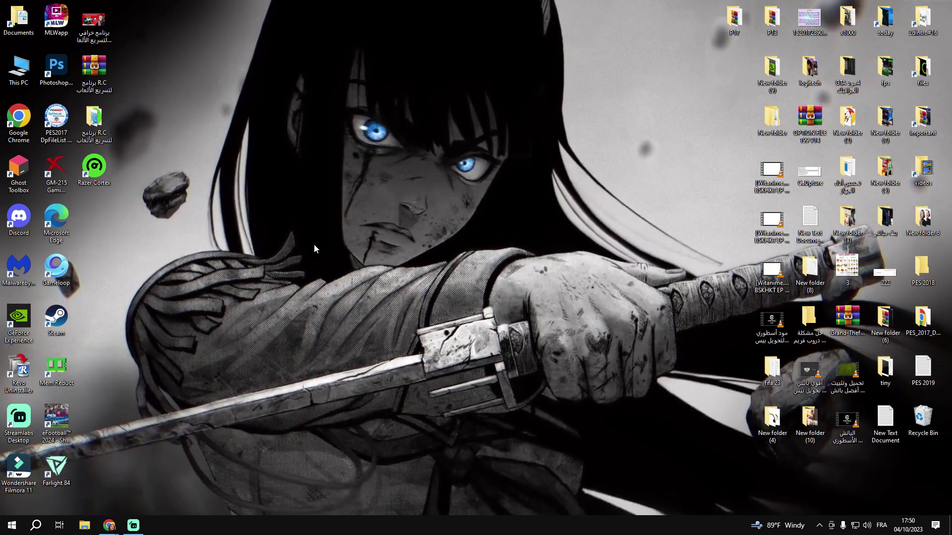
Reopen Razer Cortex from the desktop and check the ongoing reward campaigns, the account options and the booster sections
click(94, 169)
double_click(103, 185)
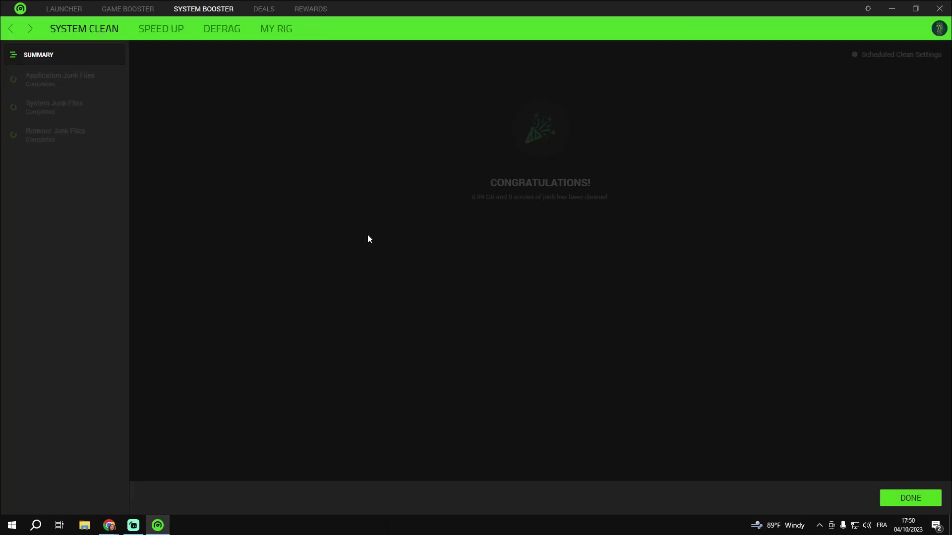
click(309, 9)
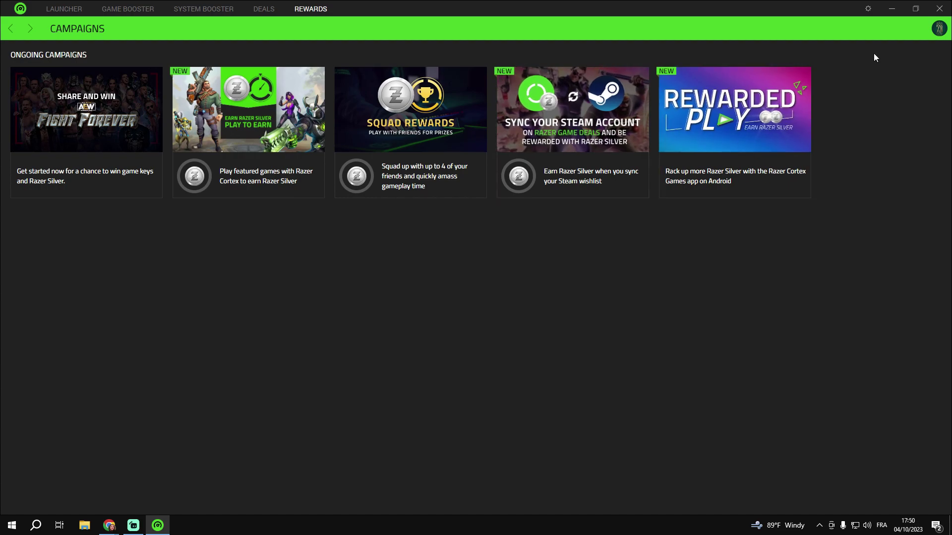
click(945, 28)
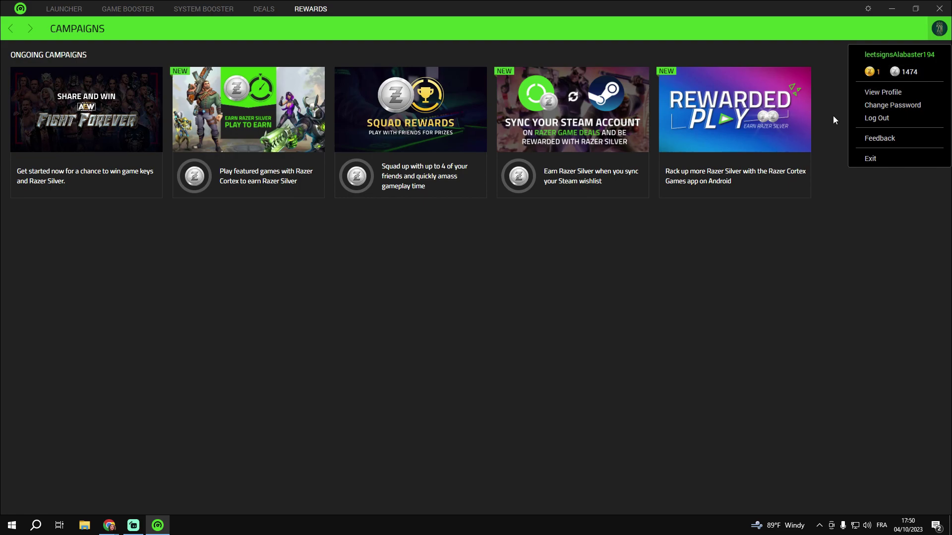
click(843, 284)
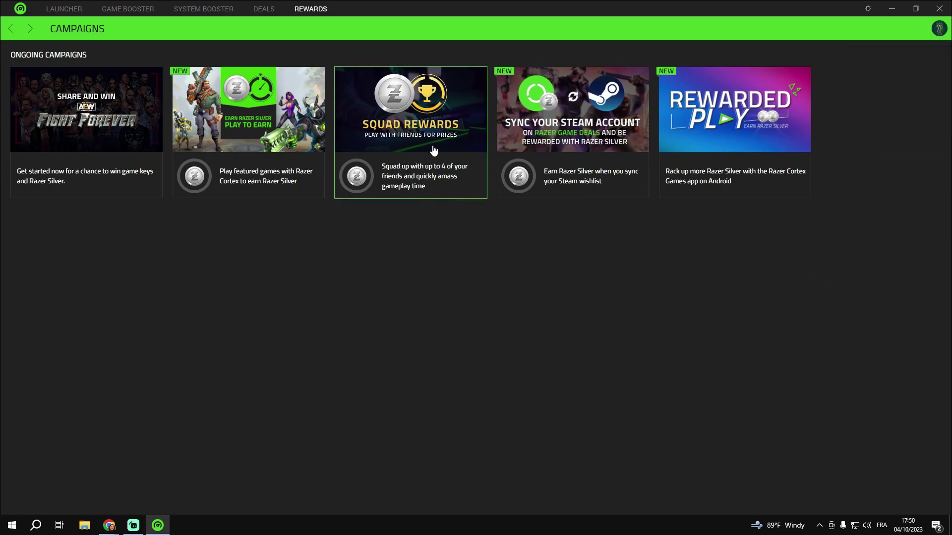
click(128, 9)
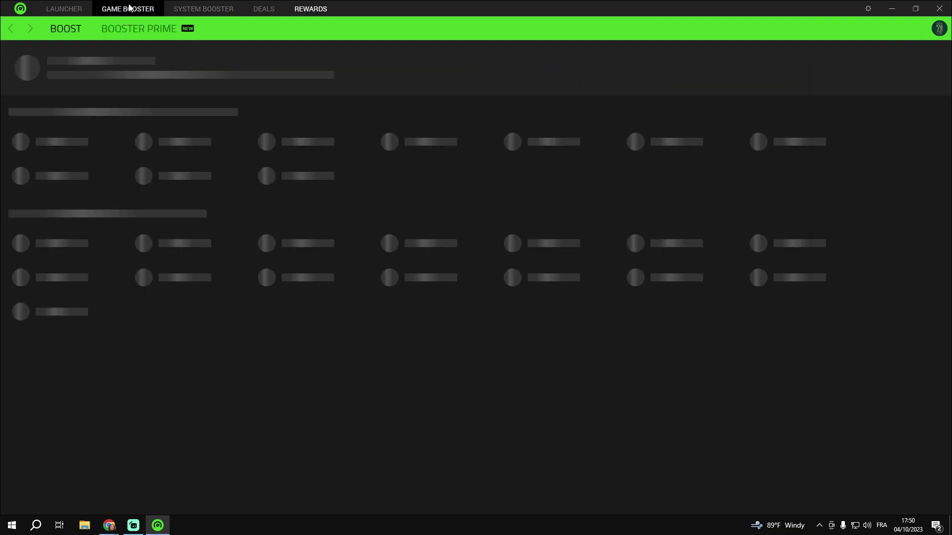
click(196, 10)
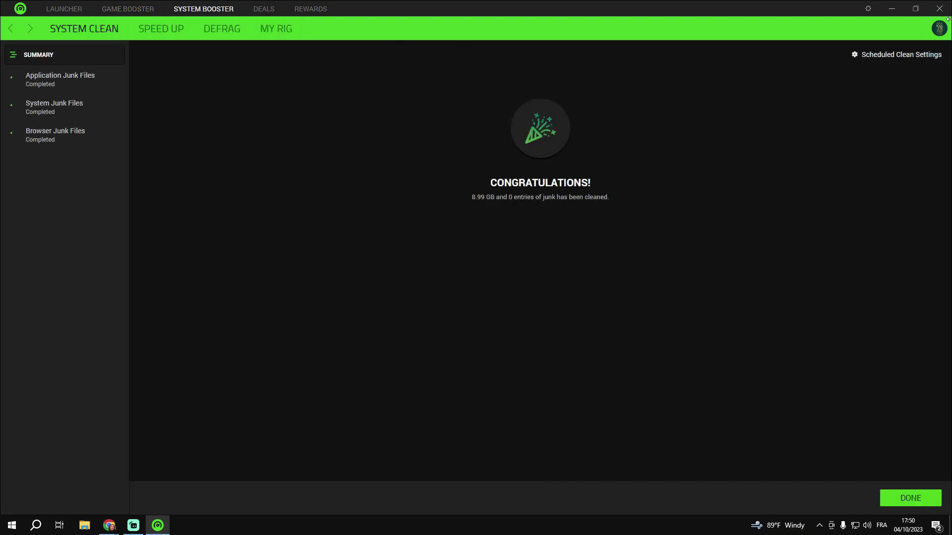
Close the reopened Razer Cortex window and refresh the desktop
click(939, 8)
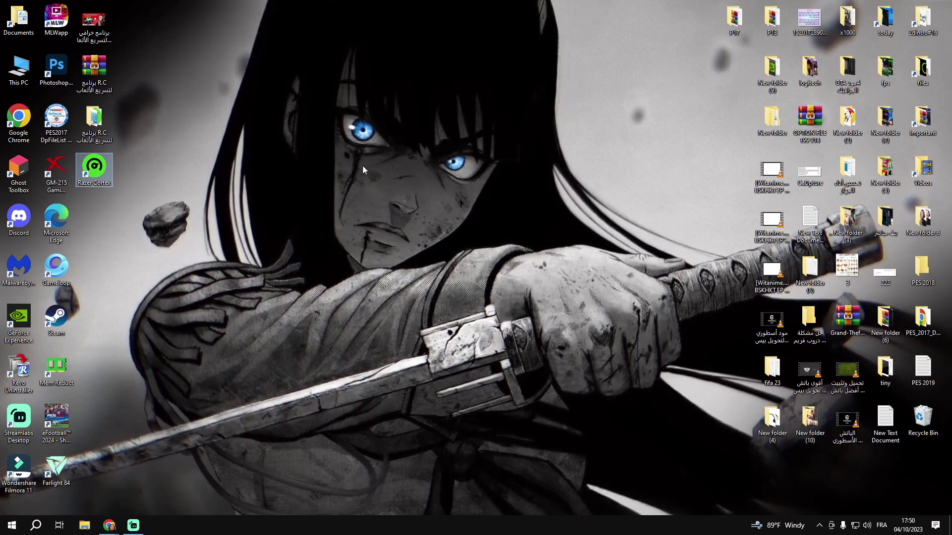
right_click(362, 166)
click(388, 195)
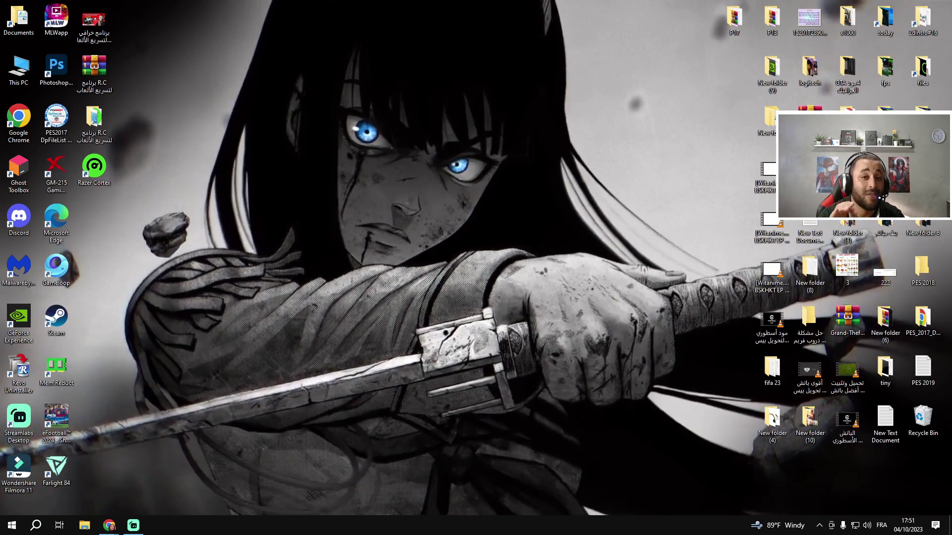
Go through System Restore up to confirming the "fps boost" restore point, and leave the wizard and System Properties without restoring
double_click(94, 122)
double_click(321, 187)
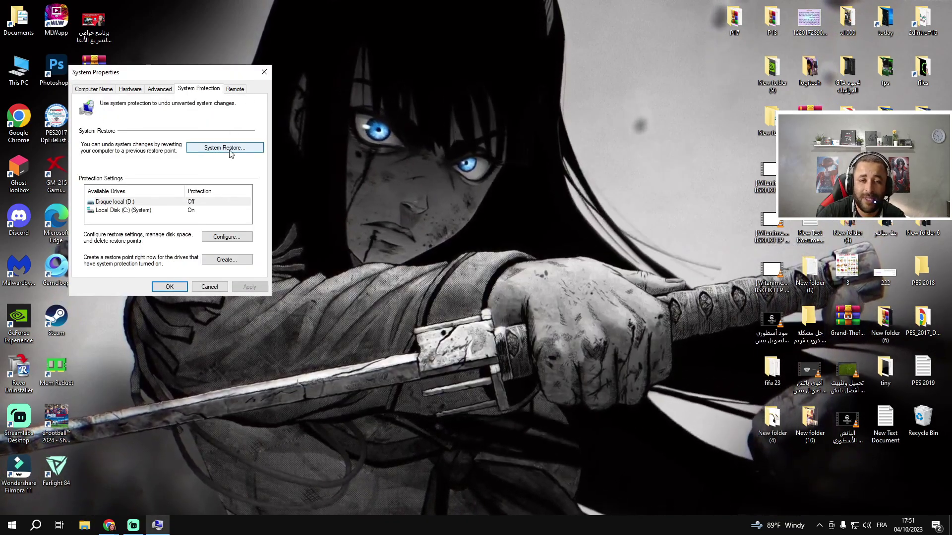
click(213, 148)
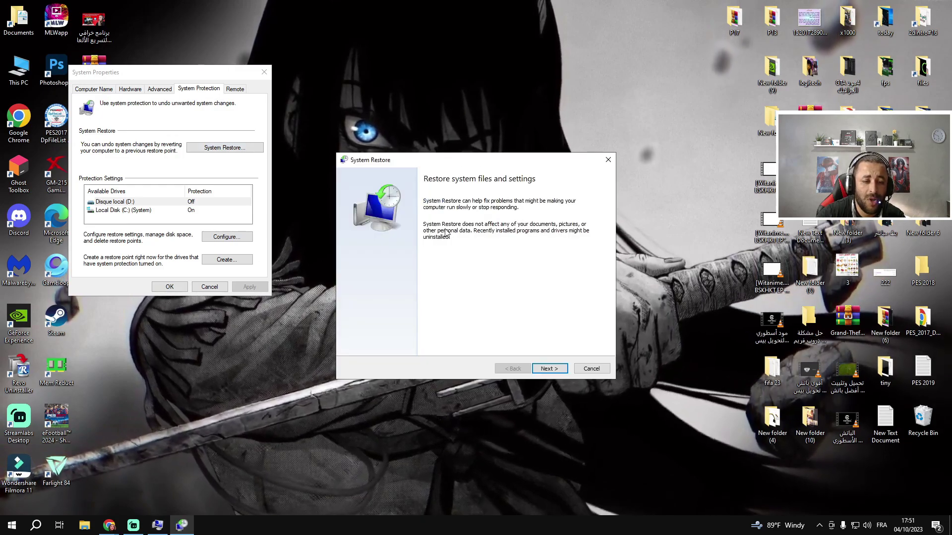
click(547, 368)
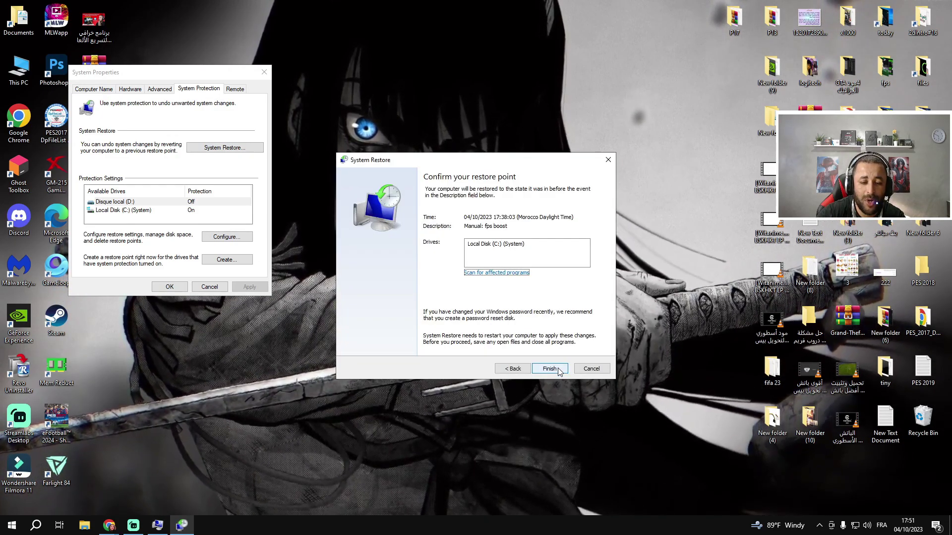
click(608, 160)
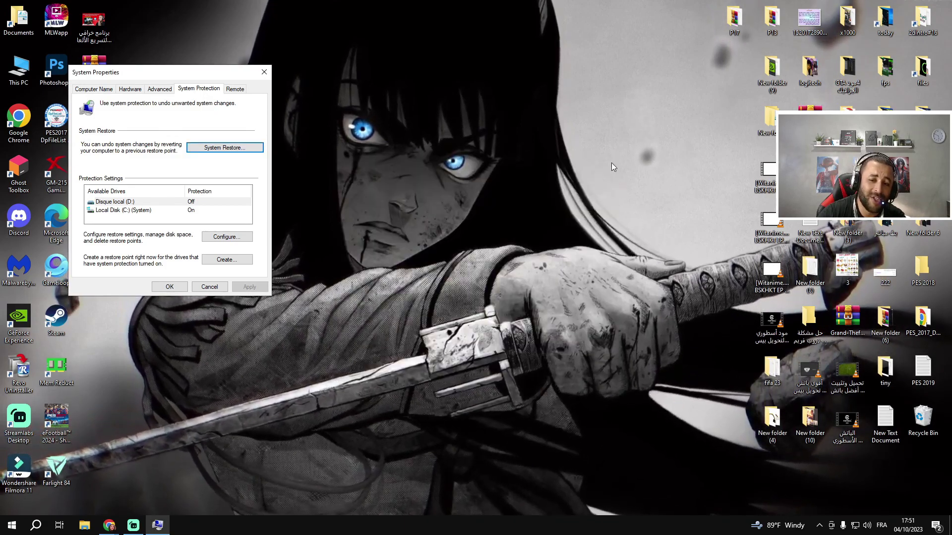
click(264, 72)
right_click(315, 128)
click(404, 172)
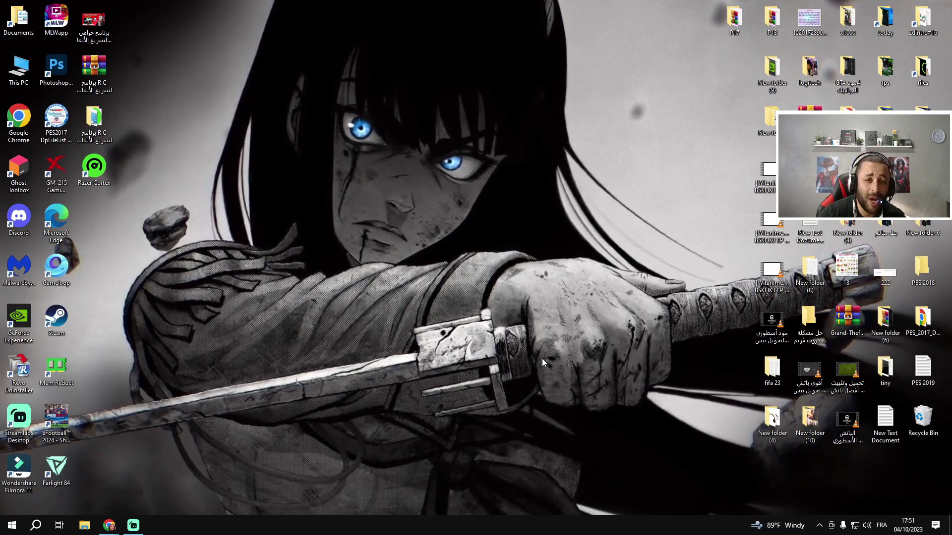
View the System Protection settings through the restore point shortcut in the booster folder, and close them together with the folder
double_click(94, 119)
double_click(349, 183)
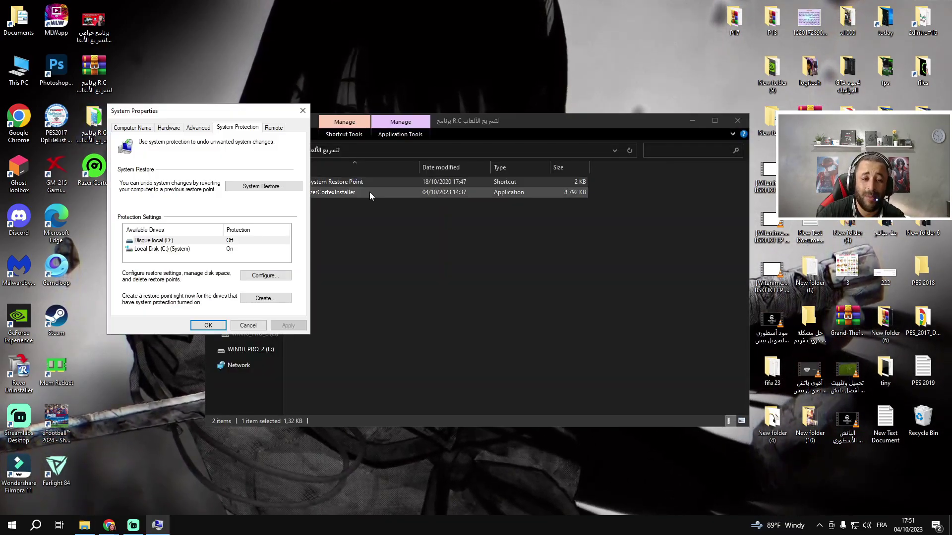
click(737, 121)
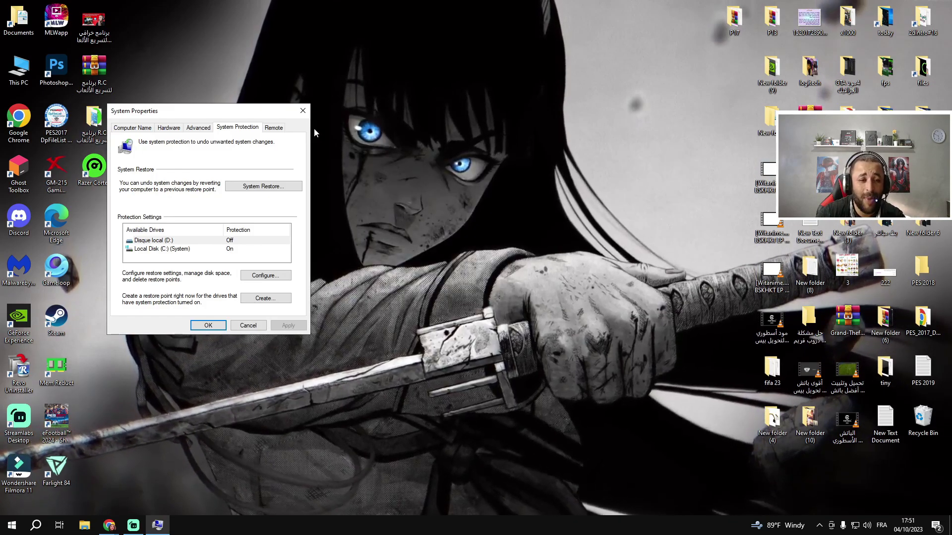
click(302, 110)
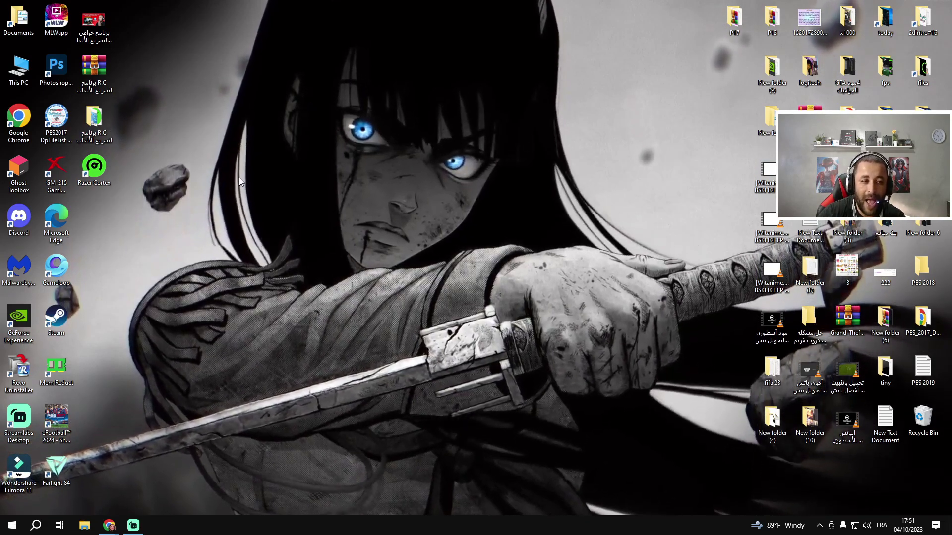
right_click(240, 178)
click(268, 201)
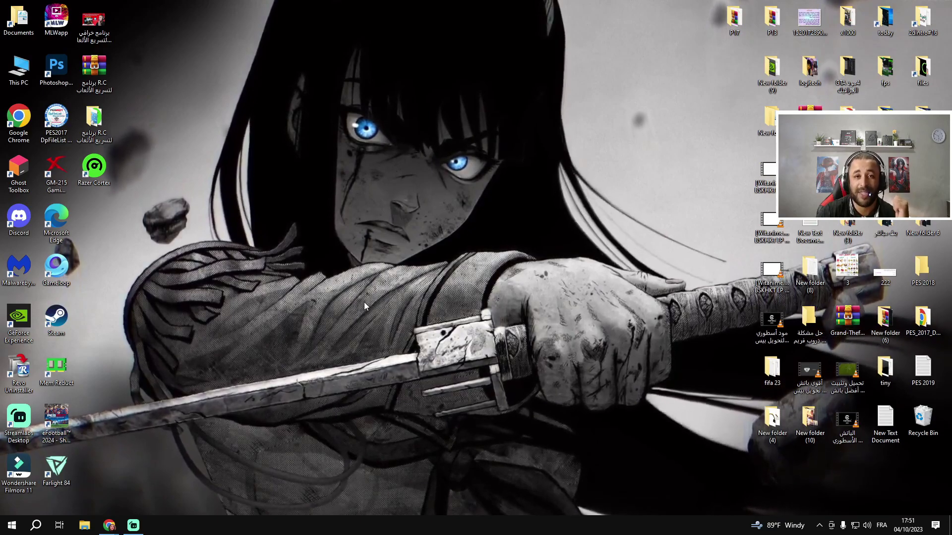